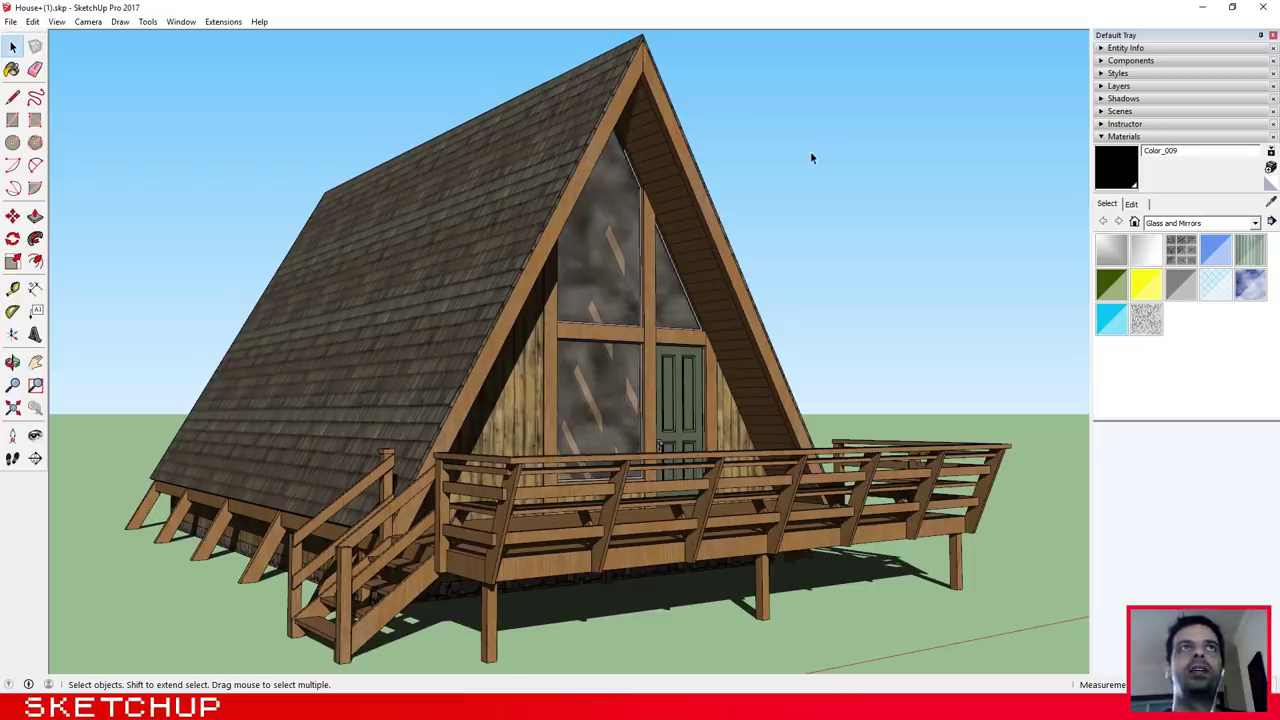
click(430, 275)
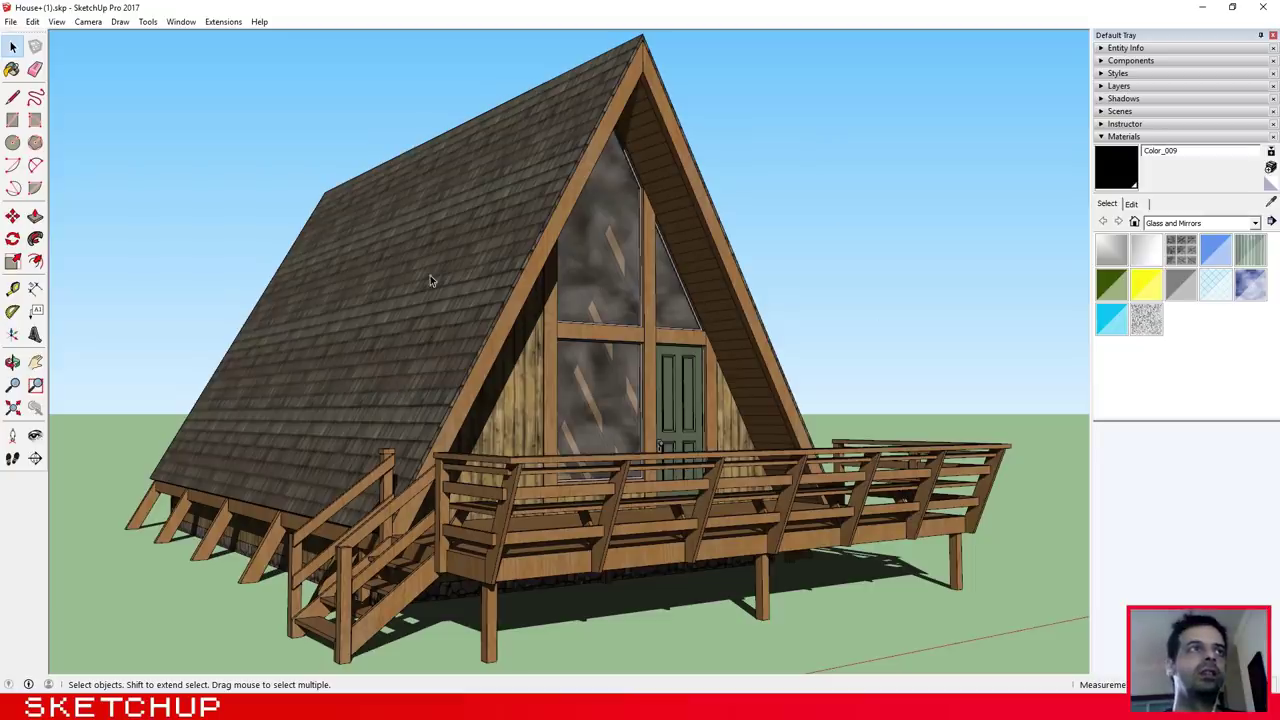
click(876, 222)
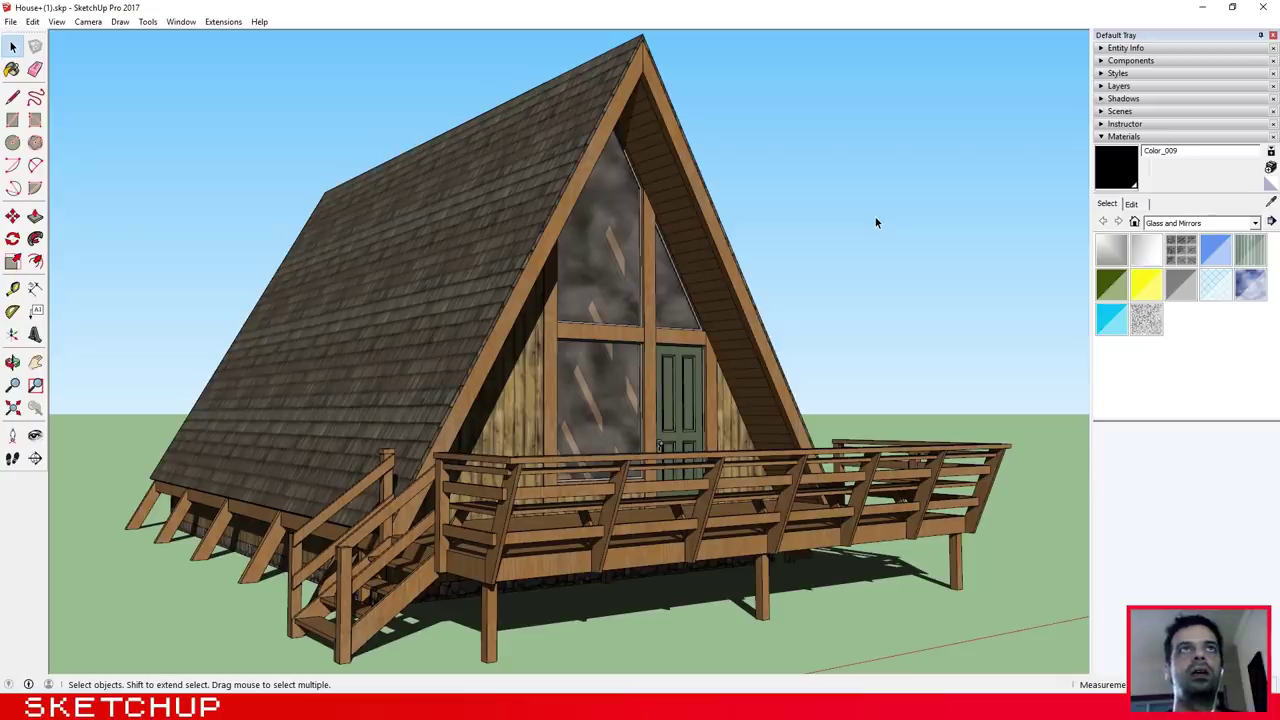
click(722, 232)
click(809, 221)
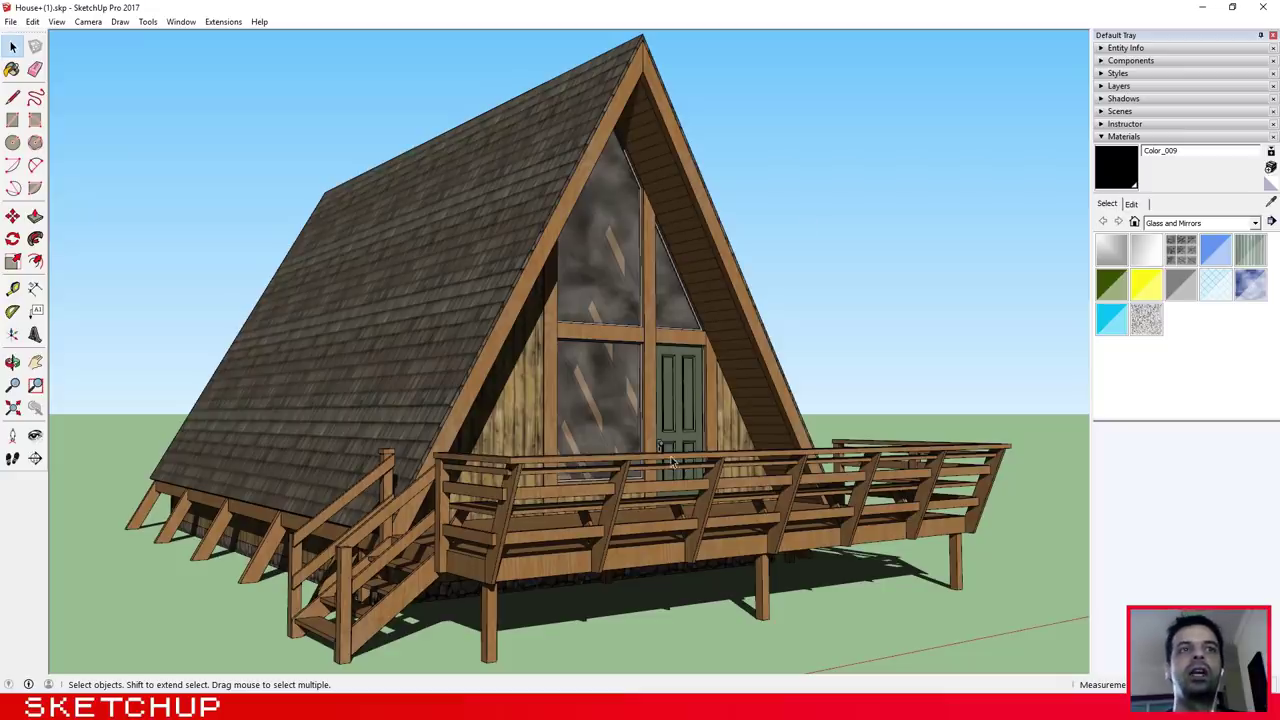
click(655, 486)
click(816, 306)
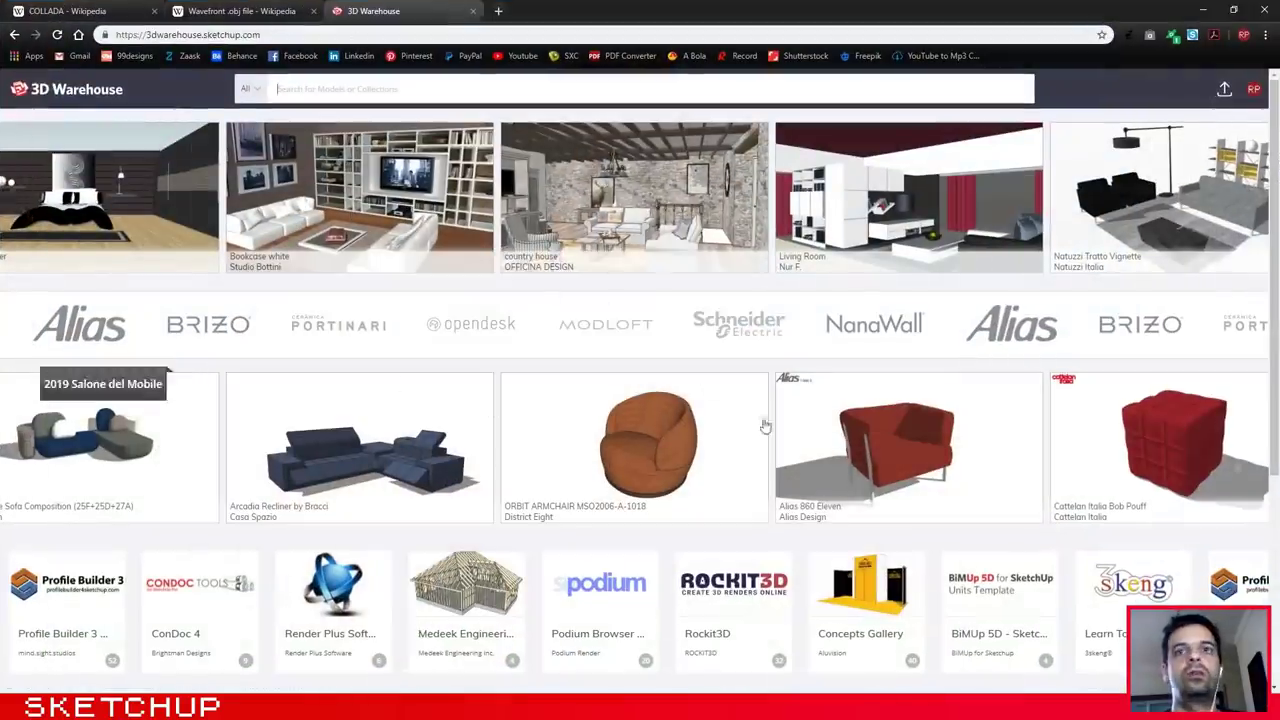
Look over the 3D Warehouse home page and its web address in the browser, and minimise the browser
scroll(623, 415, down, 3)
scroll(623, 415, up, 3)
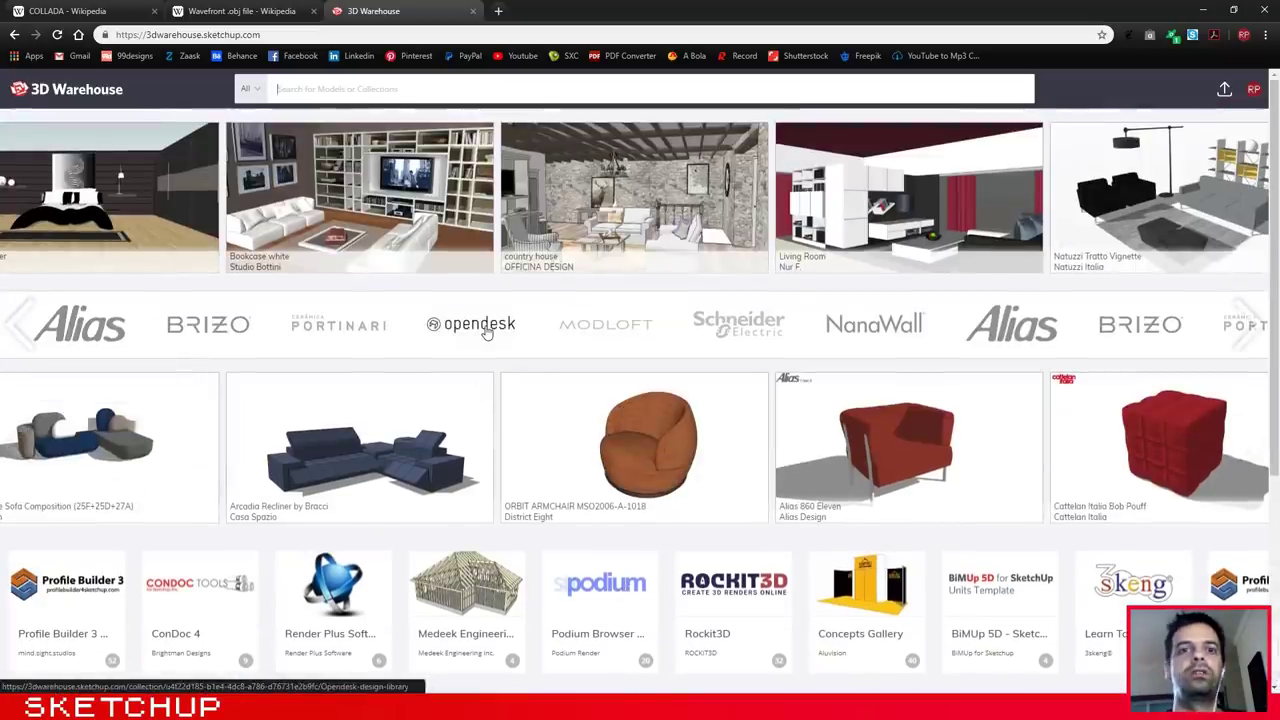
click(150, 35)
click(150, 35)
drag(146, 35, 203, 35)
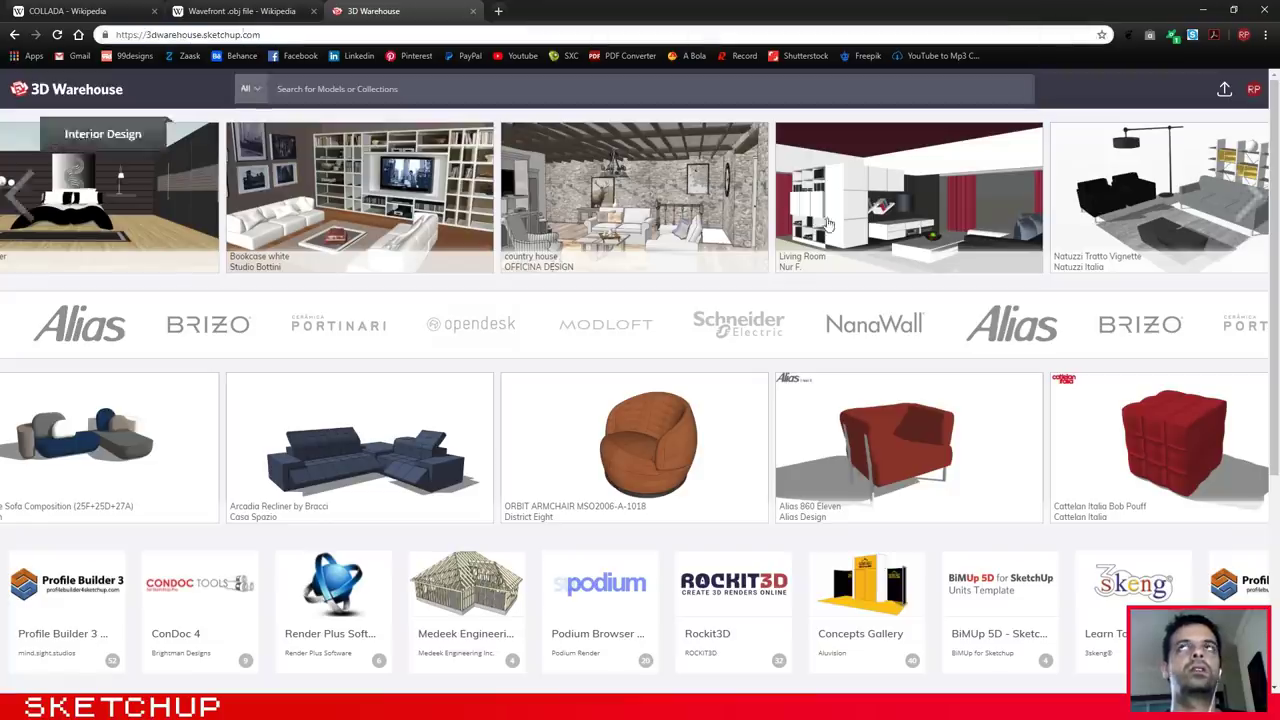
click(1253, 89)
click(1205, 10)
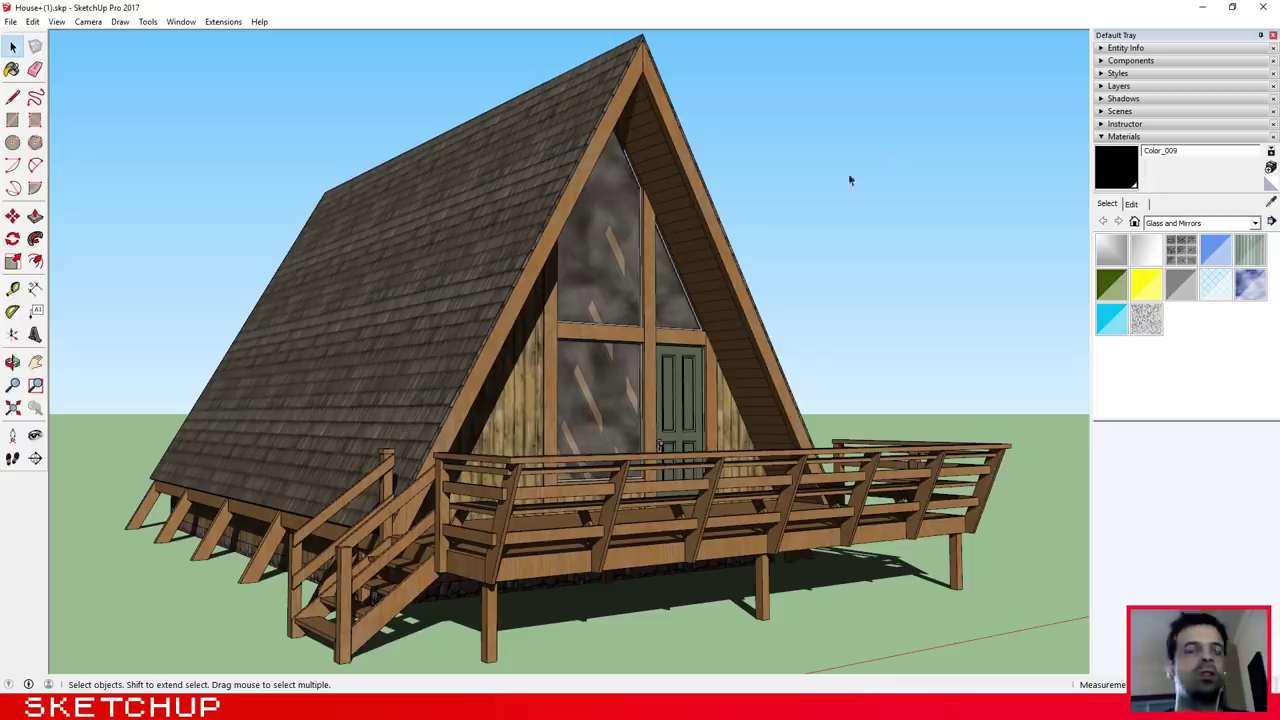
Start a 3D model export of the house, choose the Desktop as destination folder, and check the available file types
click(12, 22)
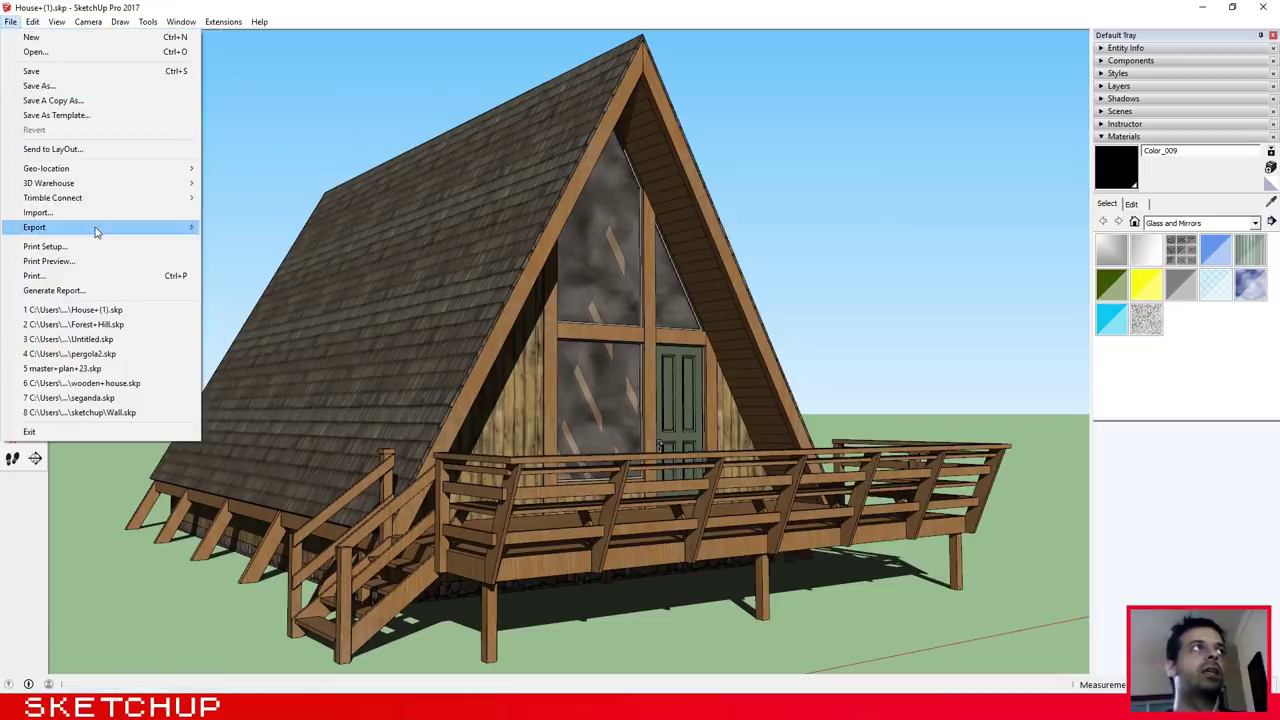
mouse_move(96, 230)
click(247, 227)
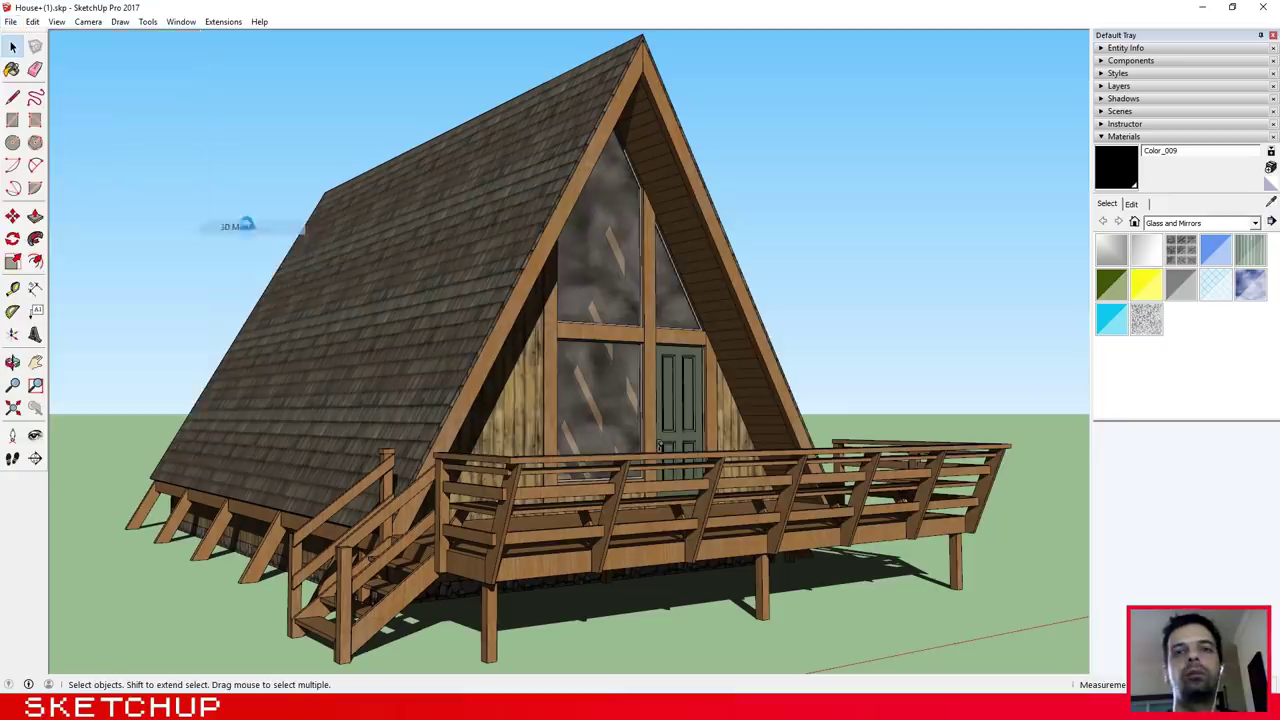
click(476, 309)
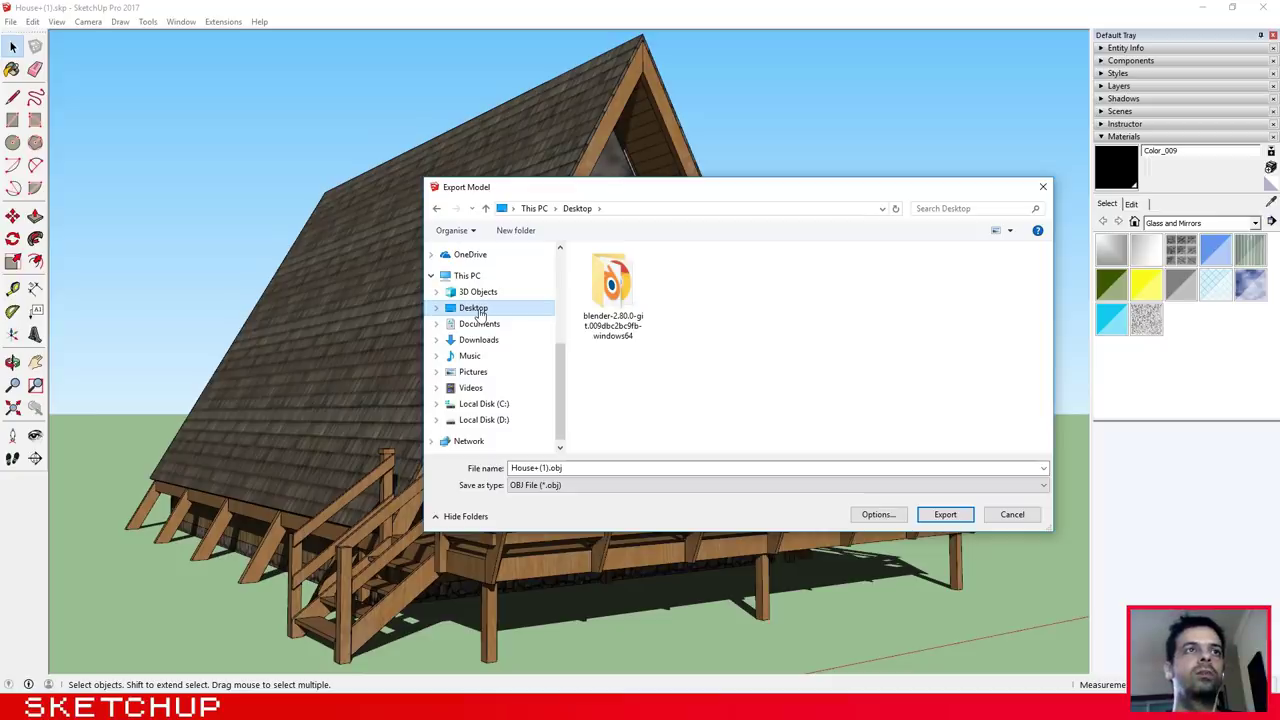
click(625, 485)
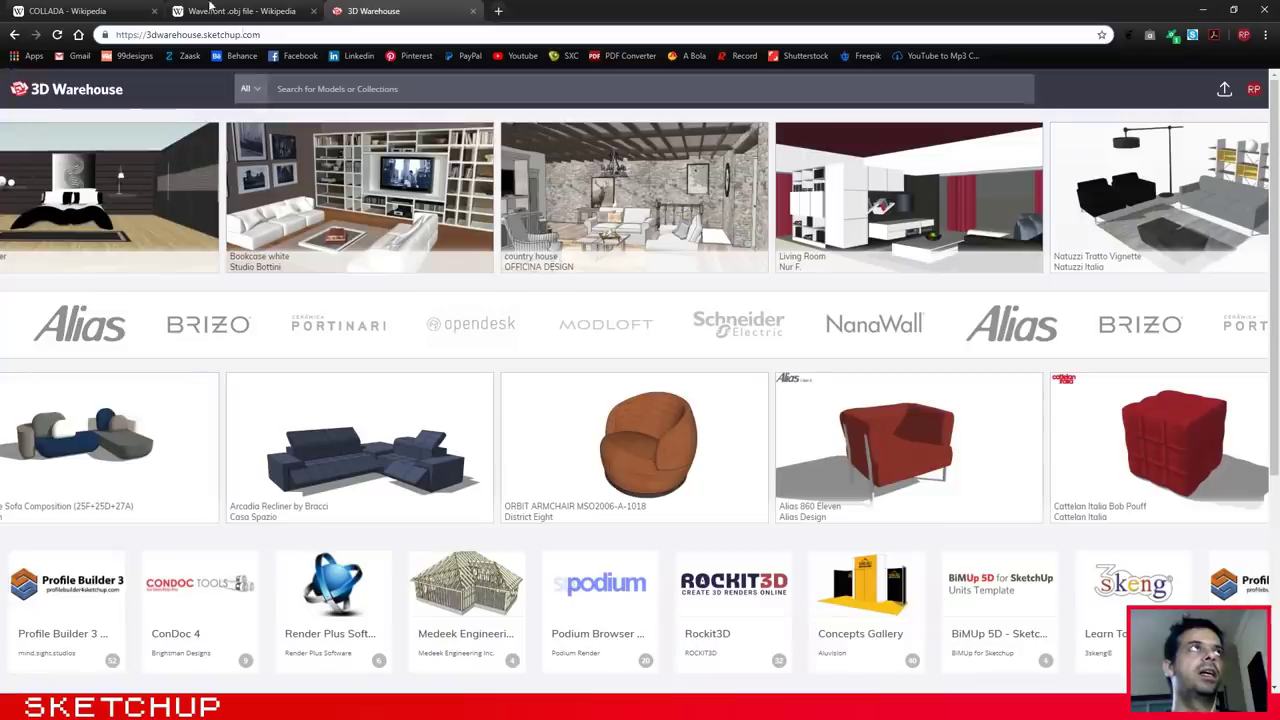
Read the introductions of the Wikipedia articles on COLLADA and the Wavefront .obj file in the browser
click(108, 7)
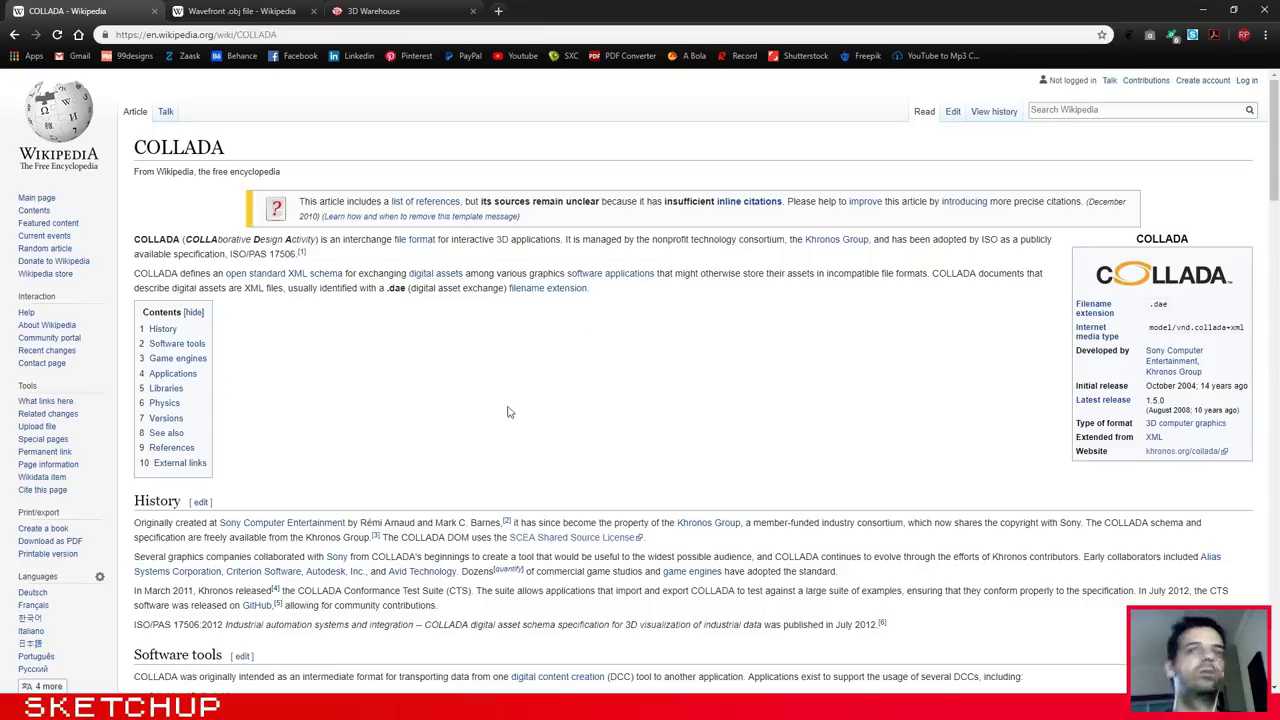
scroll(505, 369, down, 2)
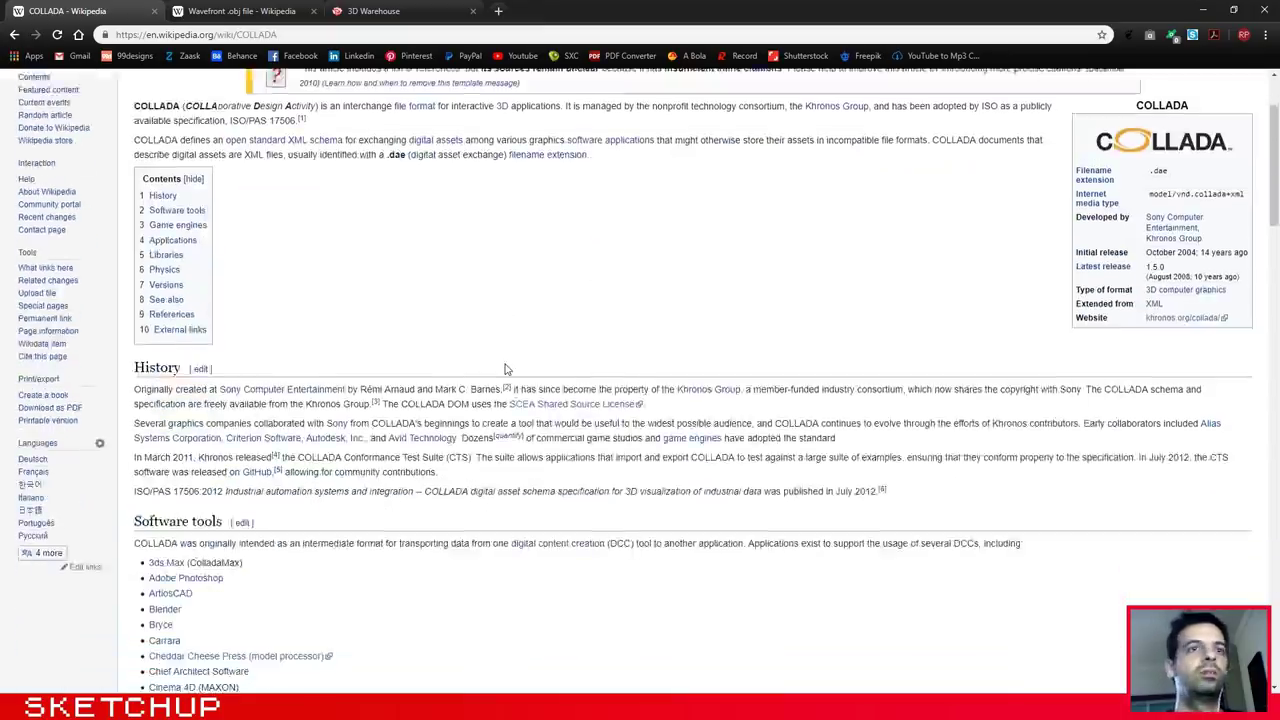
scroll(505, 369, up, 2)
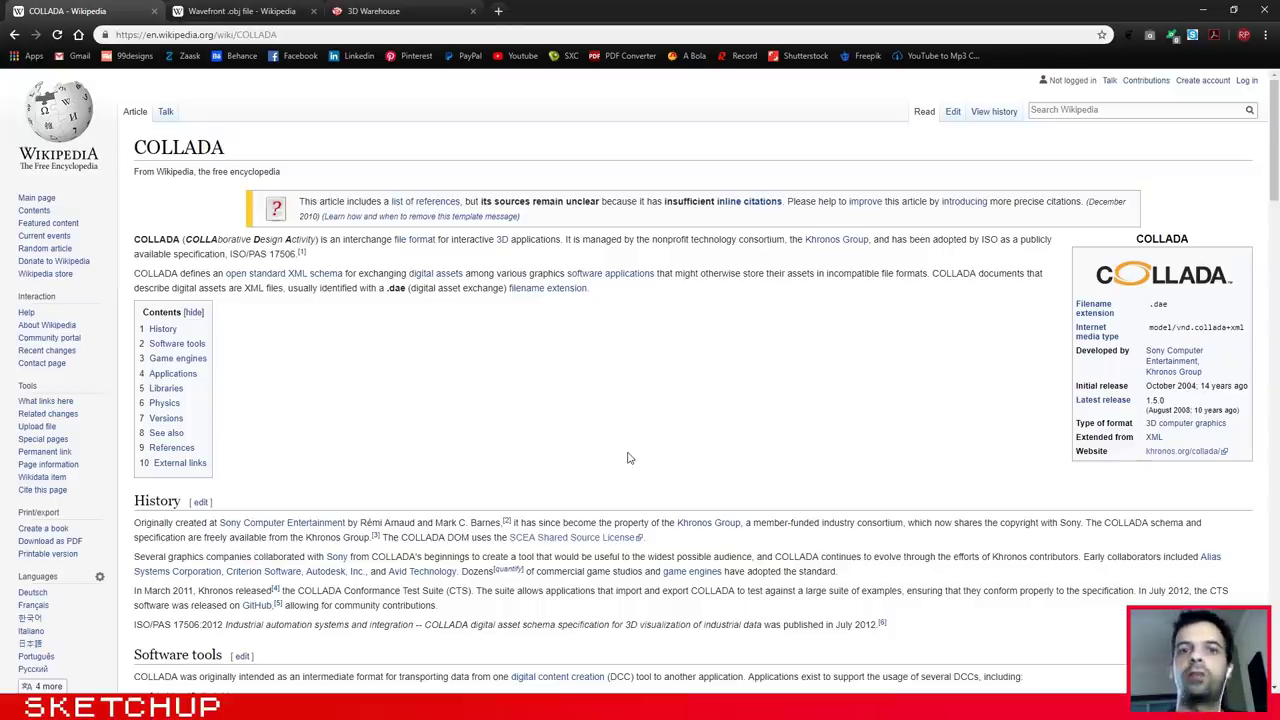
click(248, 9)
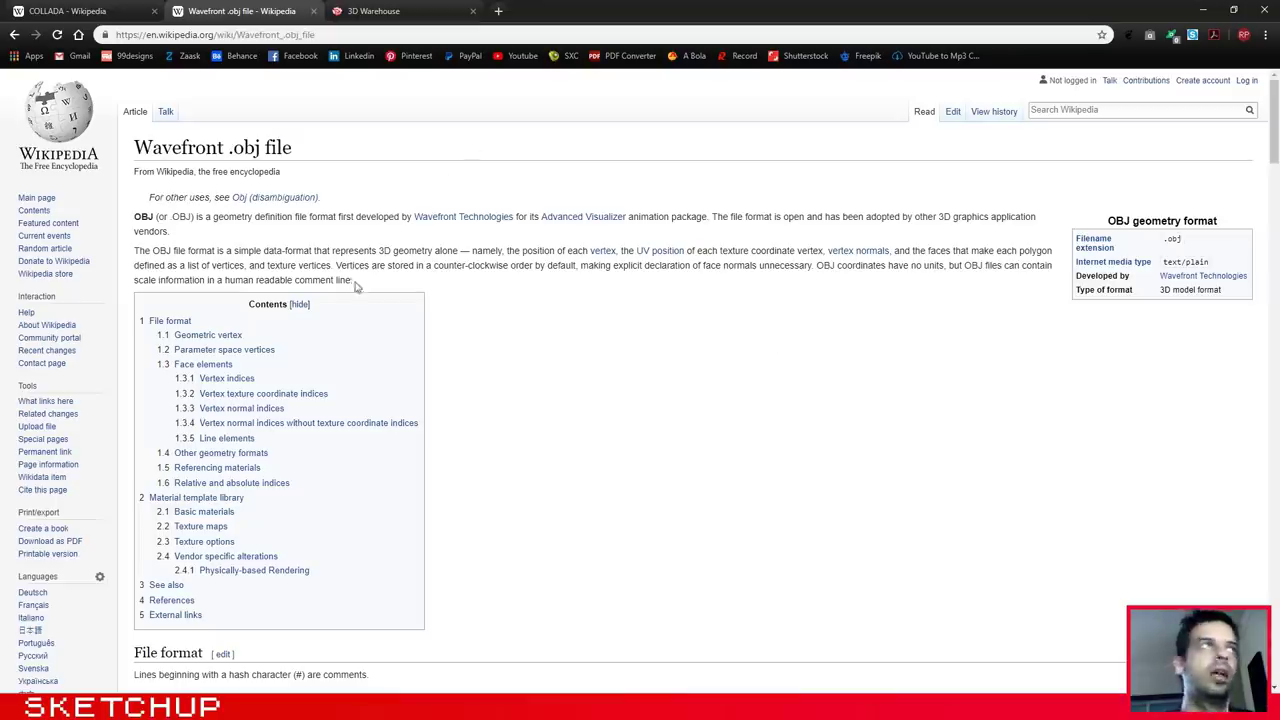
drag(353, 281, 138, 250)
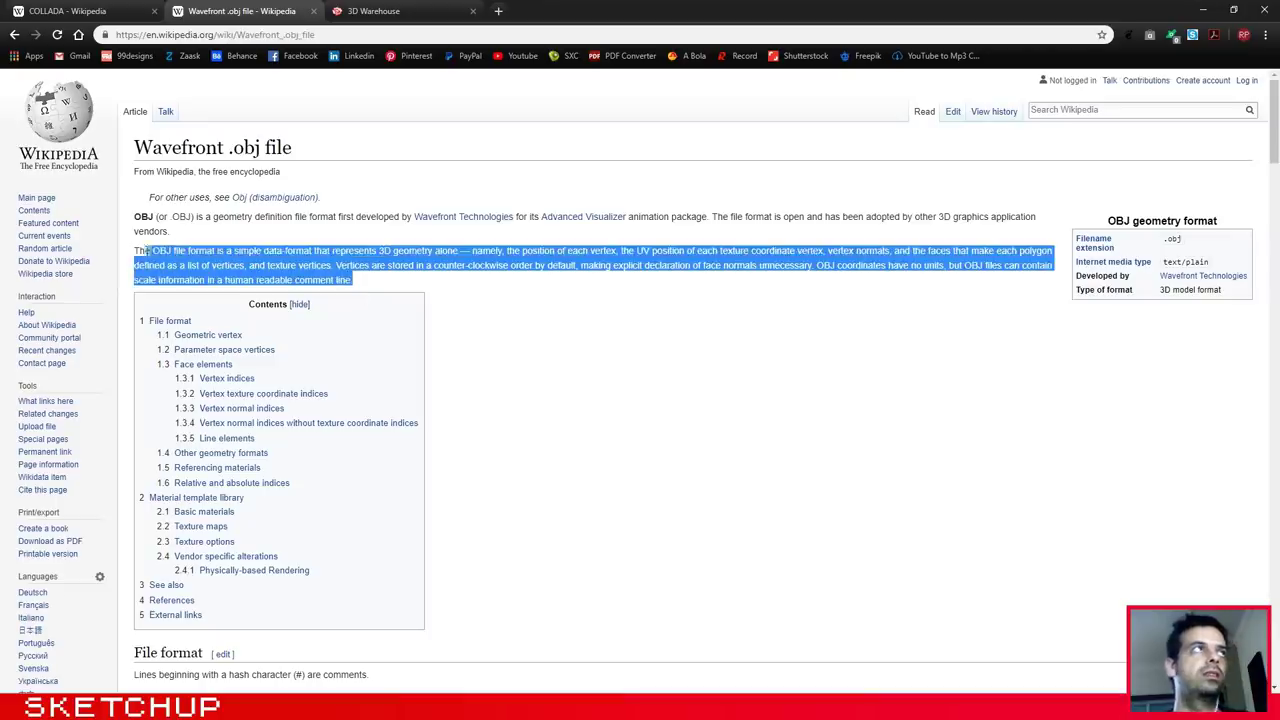
click(290, 249)
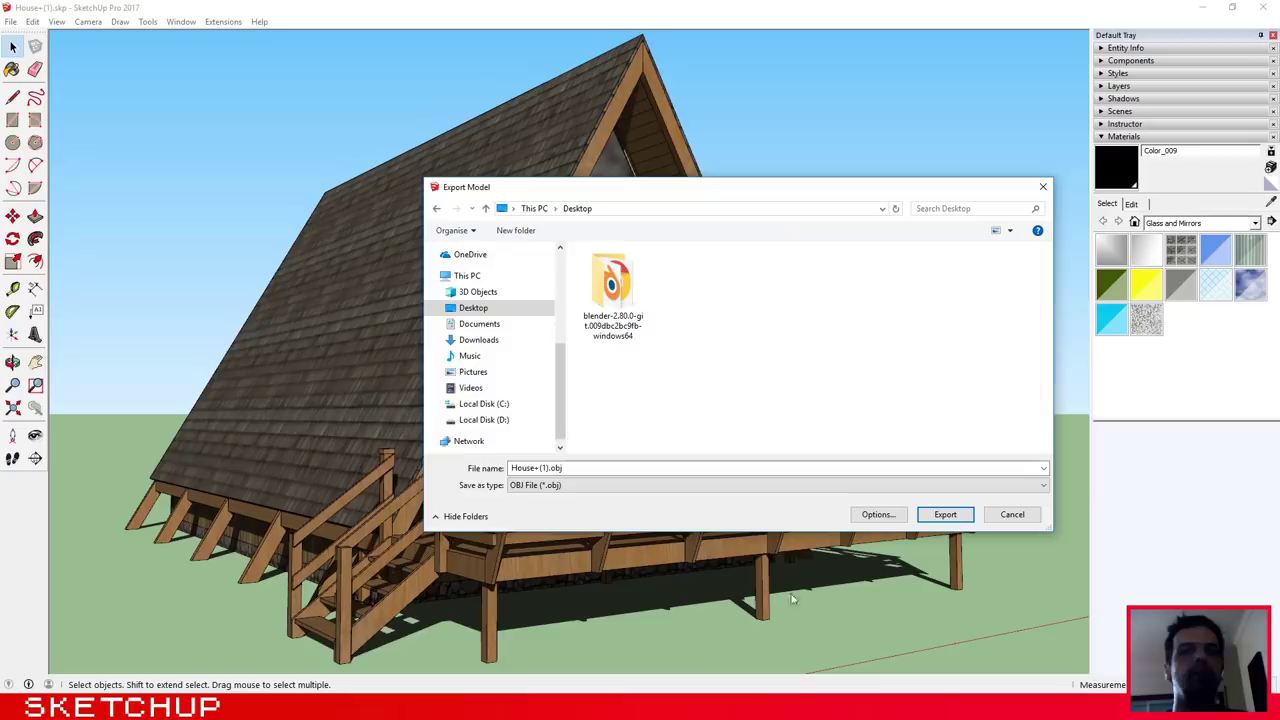
Export the house model to the Desktop as an OBJ file named export_house and dismiss the export results
click(591, 486)
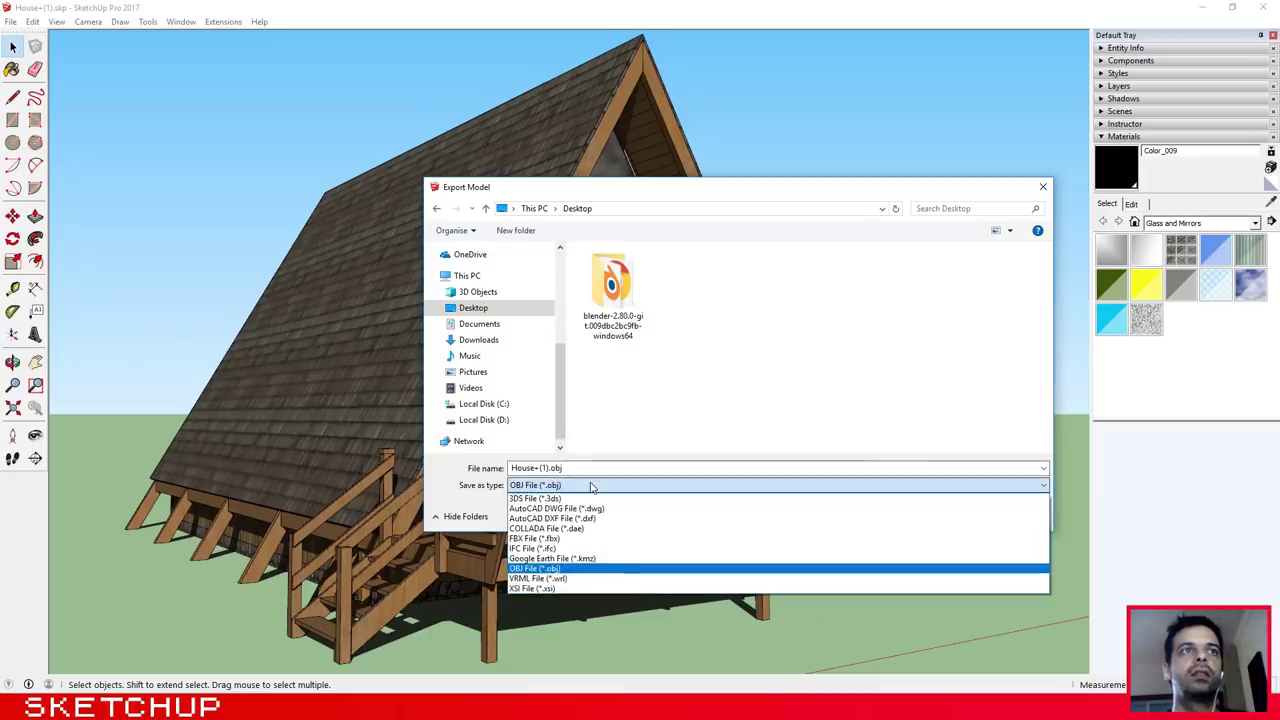
click(566, 570)
click(610, 467)
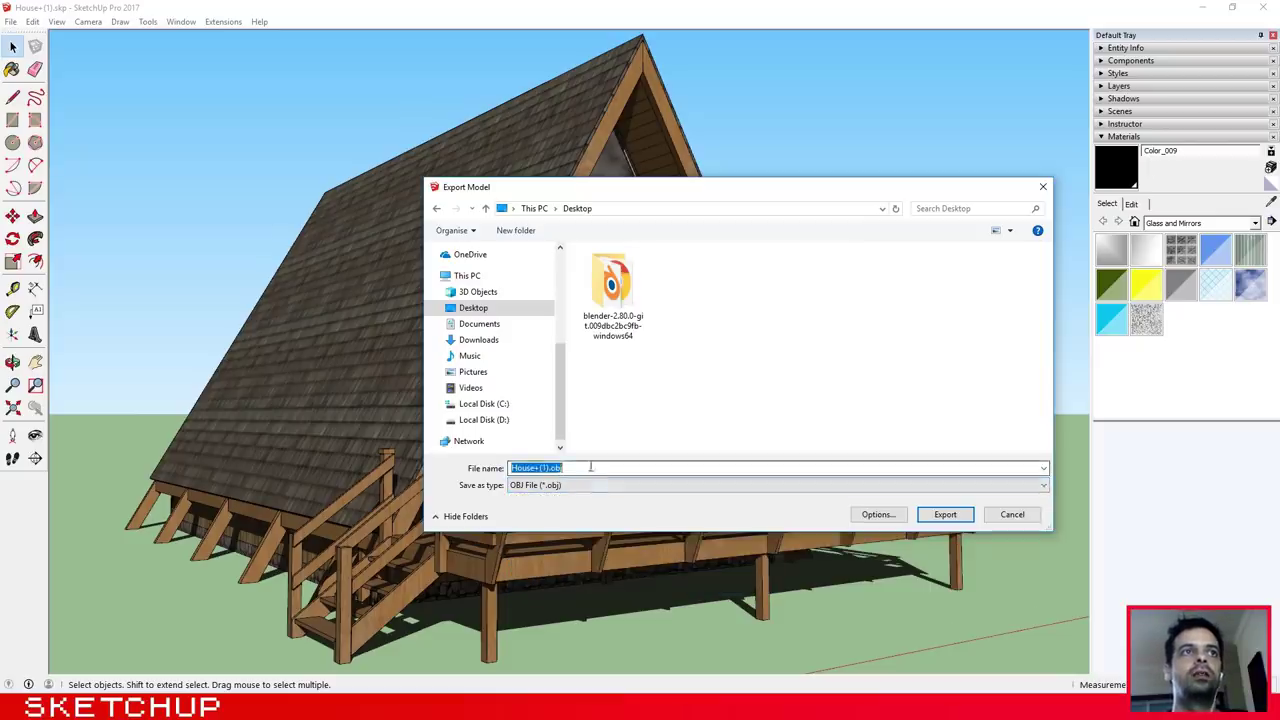
text(expo)
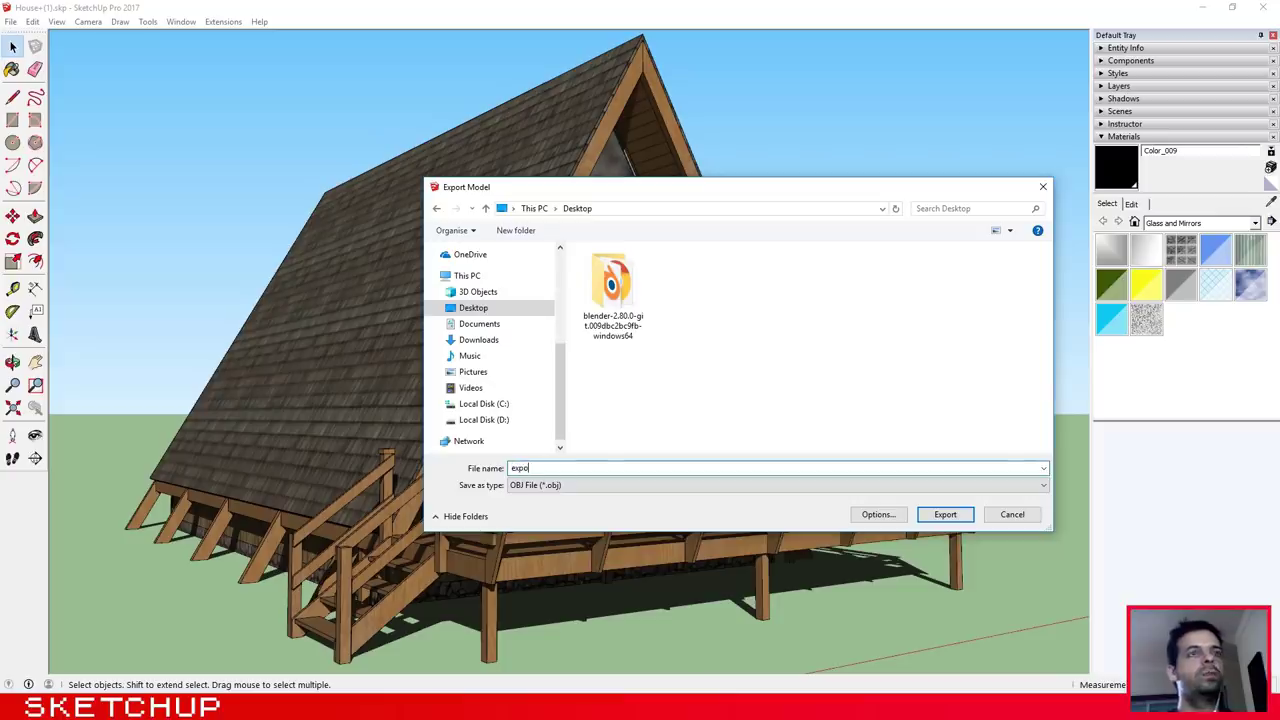
text(rt_house)
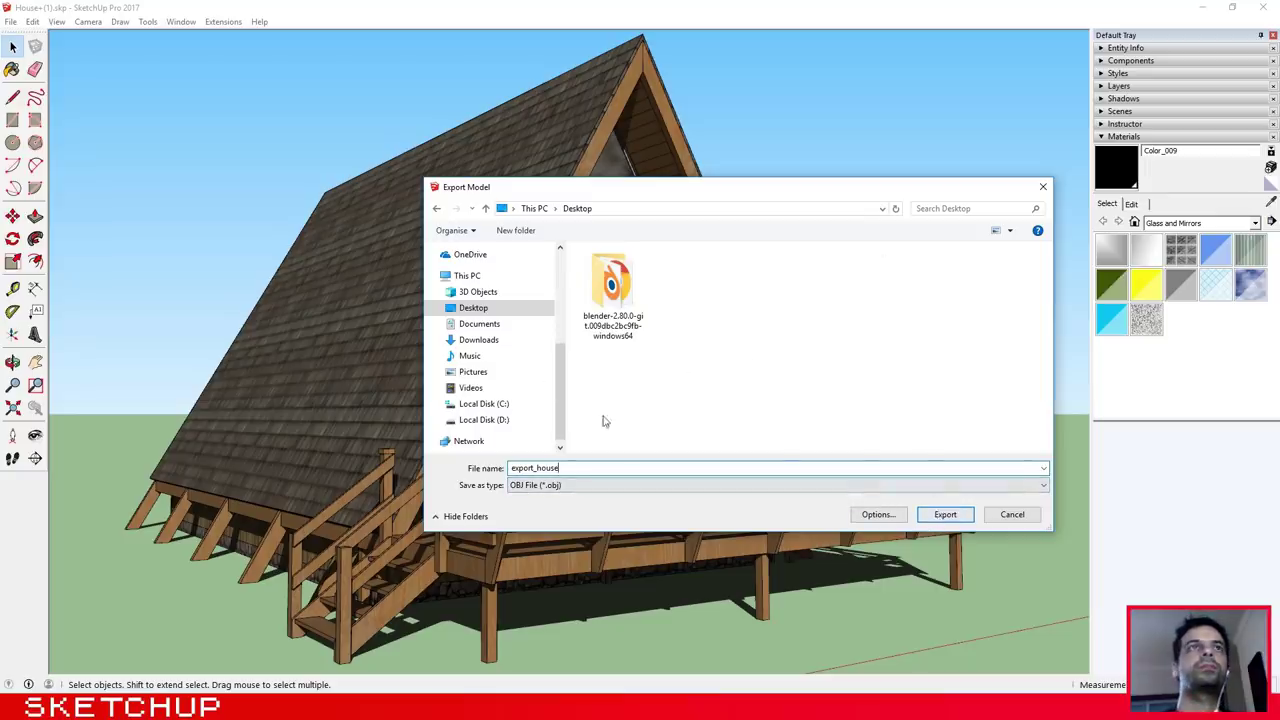
click(953, 514)
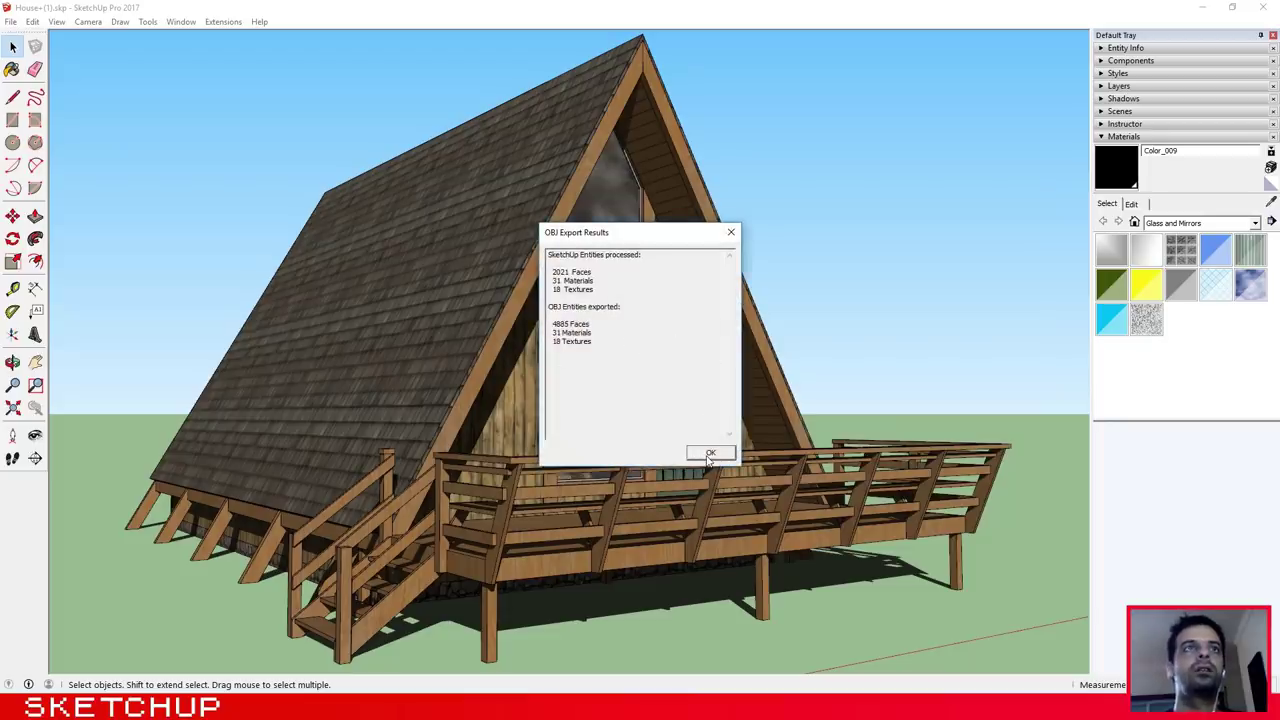
click(709, 454)
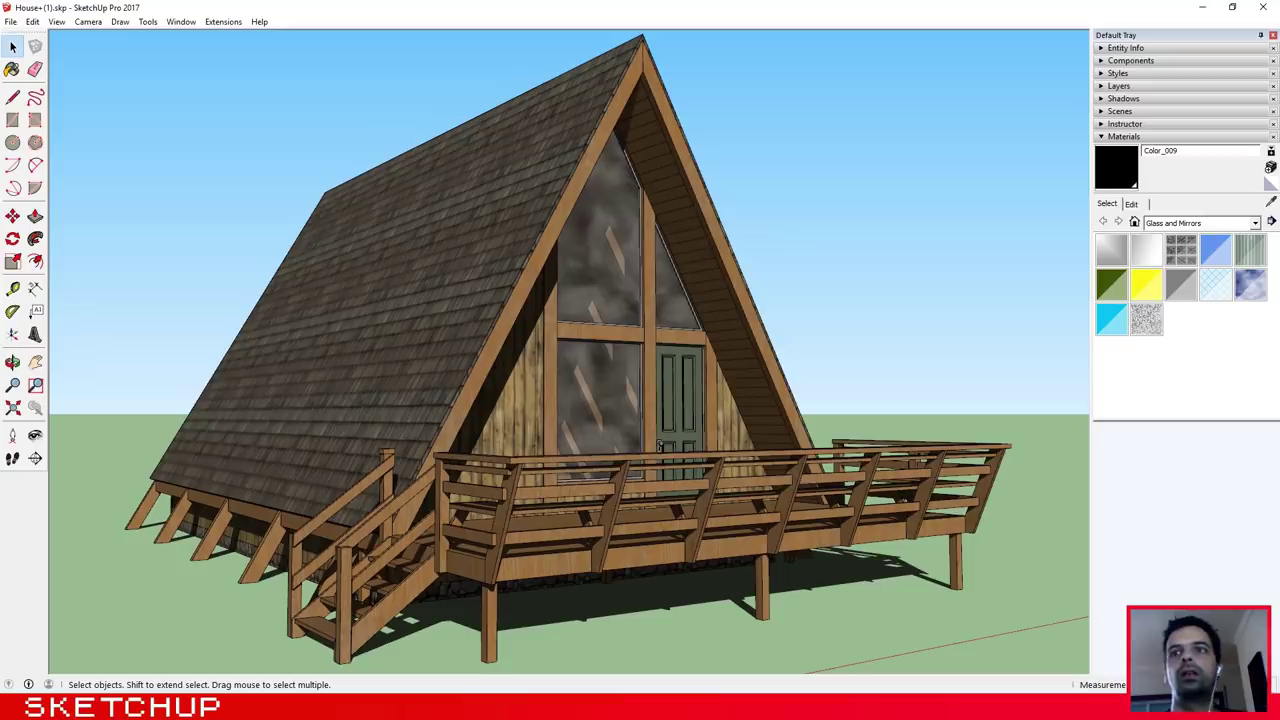
Examine the exported MTL and OBJ files on the desktop and the texture images inside the export_house folder
key(super+d)
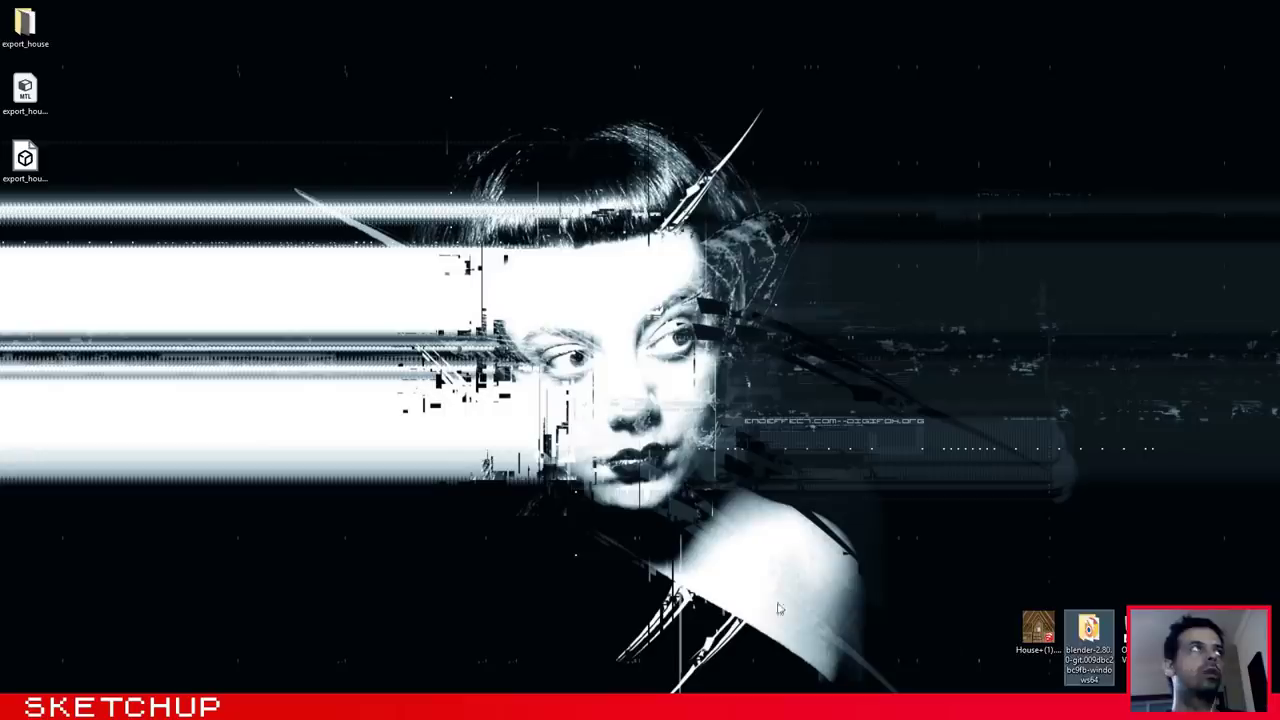
click(13, 32)
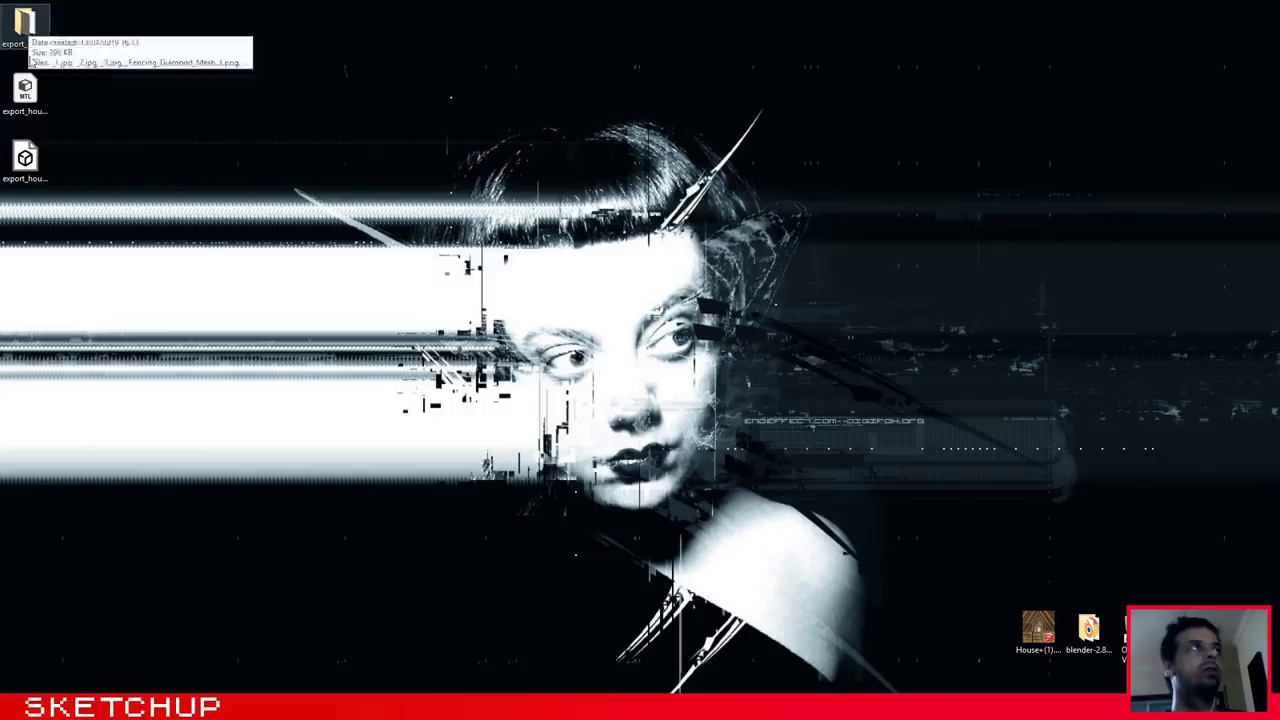
click(25, 92)
shift+click(25, 160)
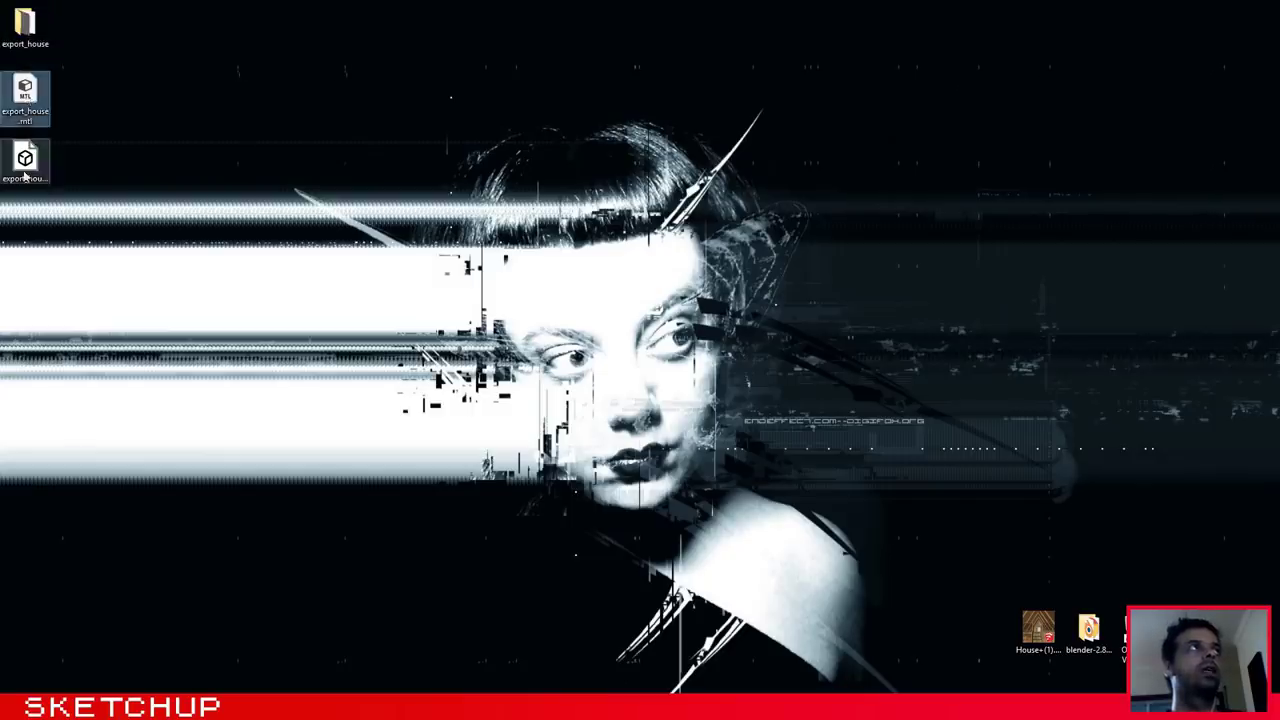
double_click(13, 48)
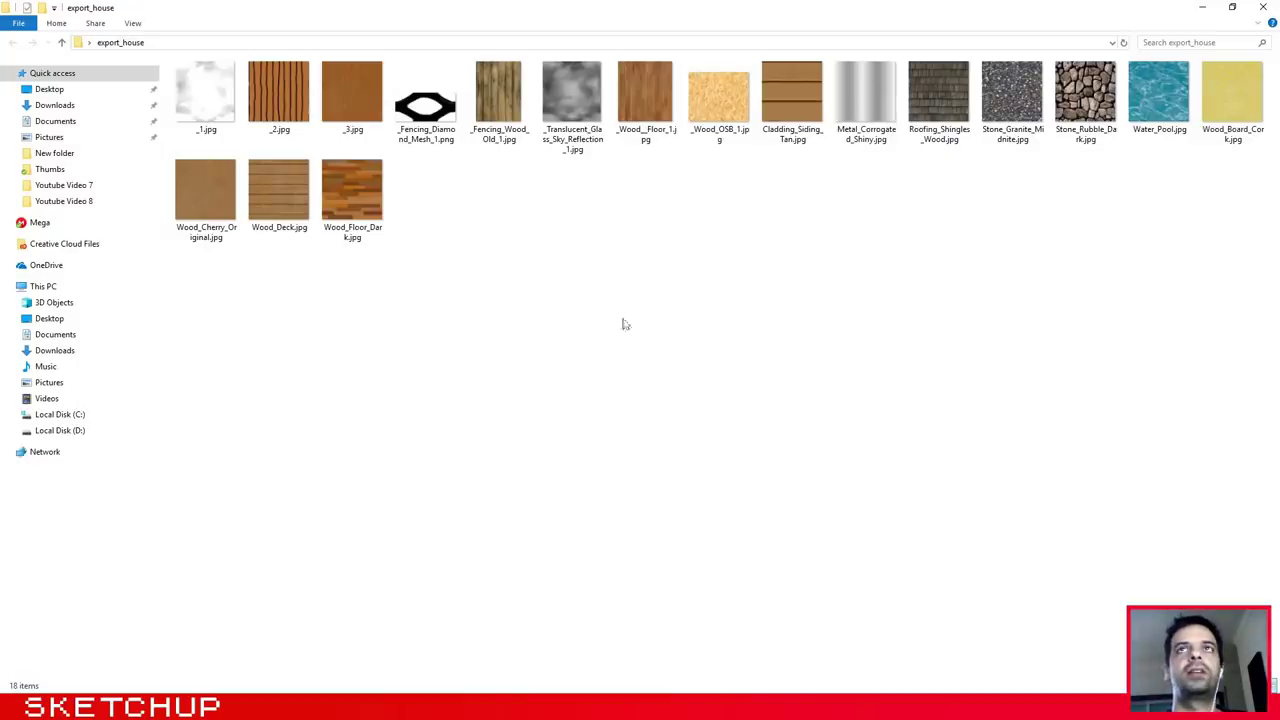
drag(1212, 360, 197, 100)
click(937, 349)
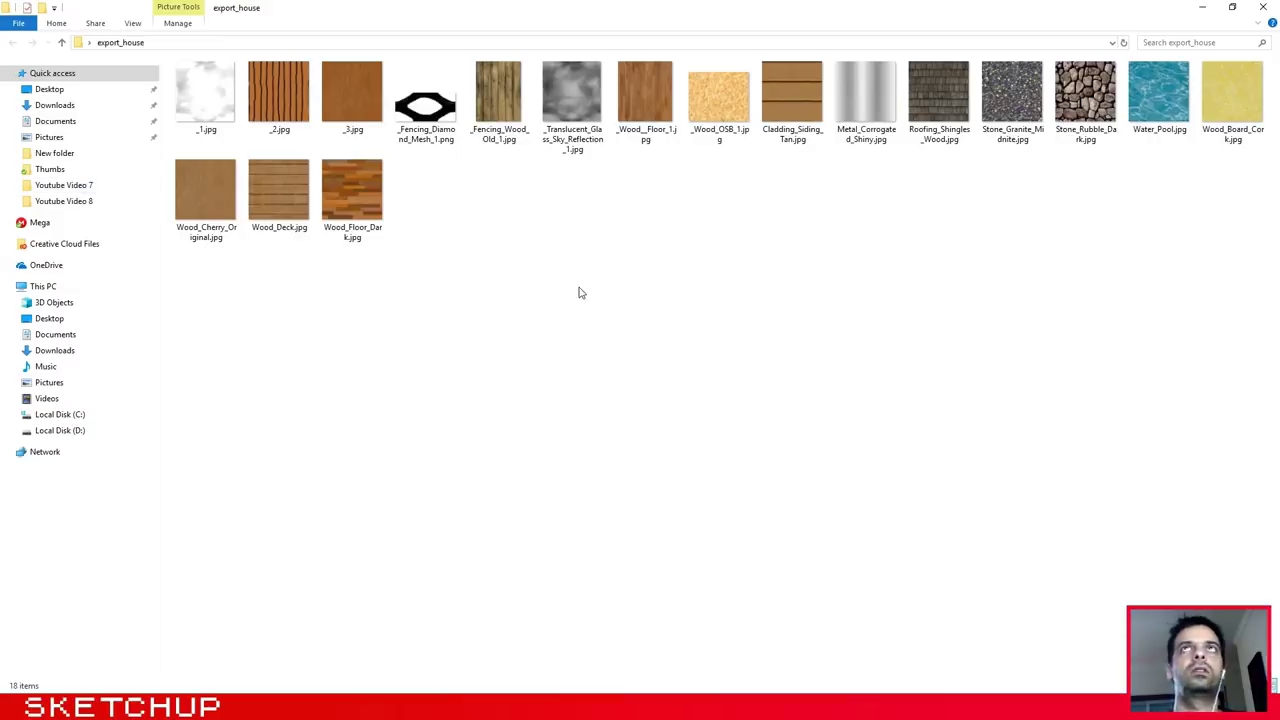
click(1262, 7)
click(167, 287)
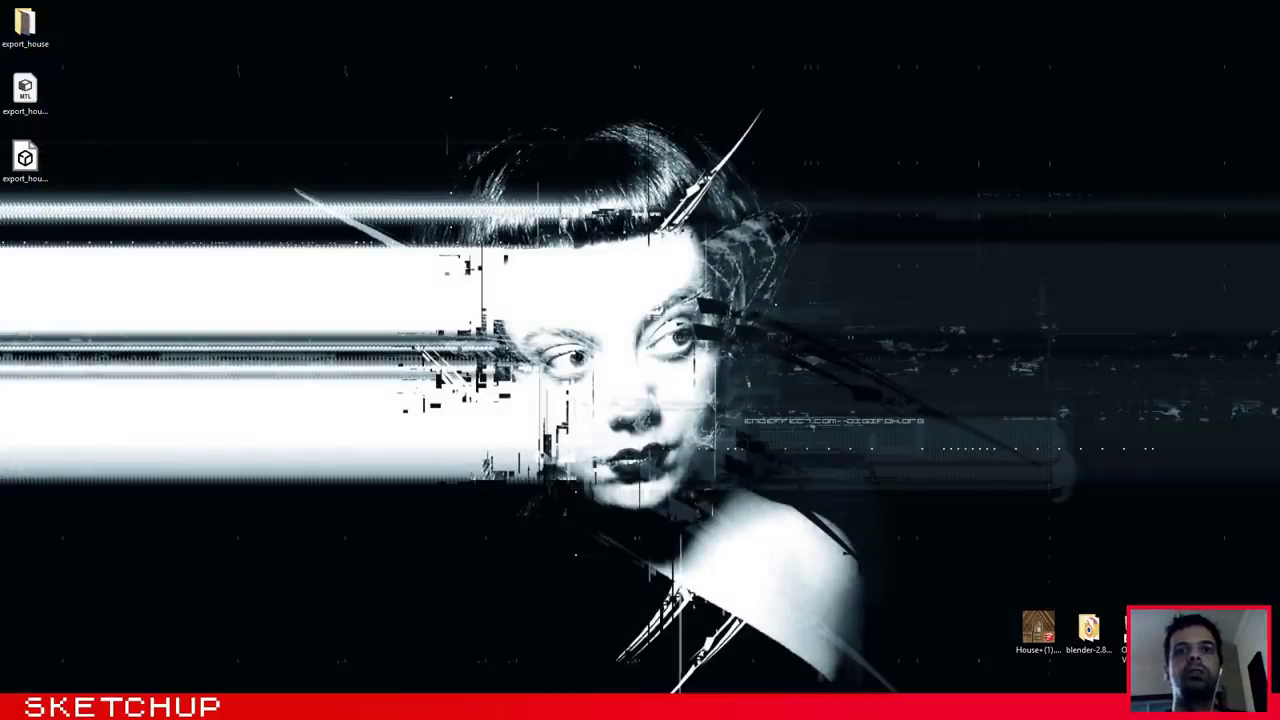
Switch to Blender and delete the default cube from the scene
click(860, 707)
click(517, 323)
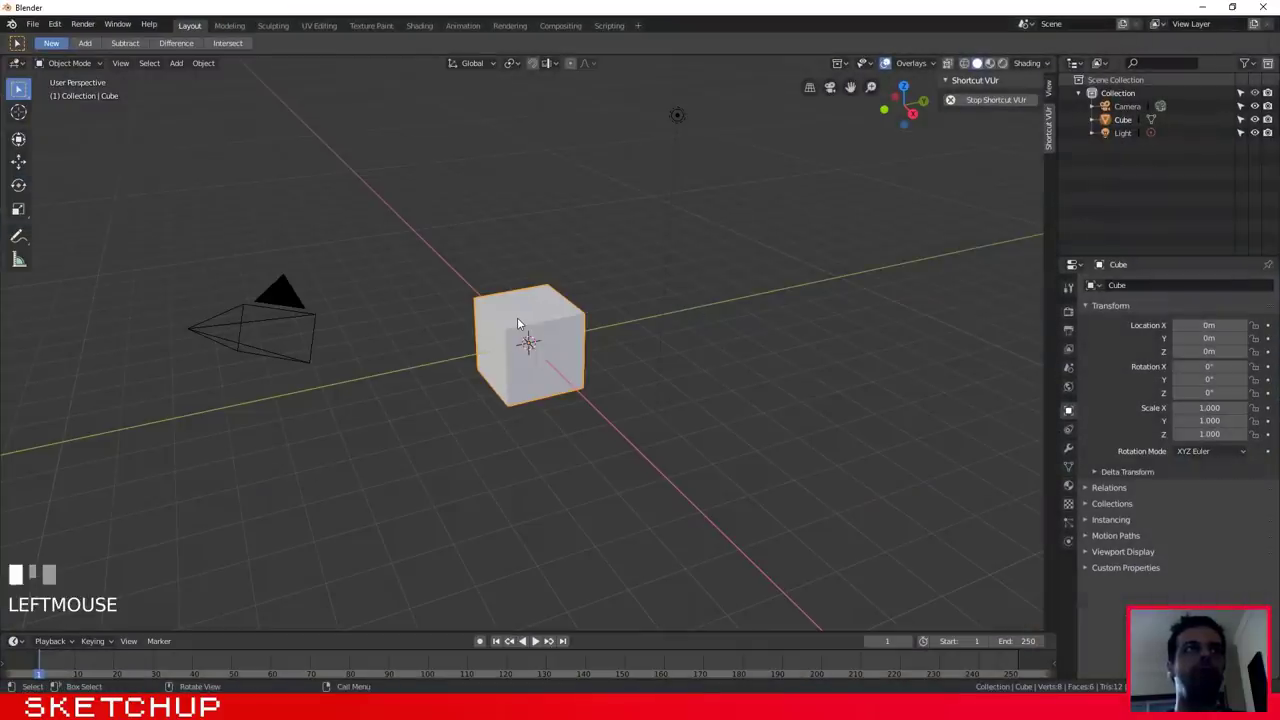
key(Delete)
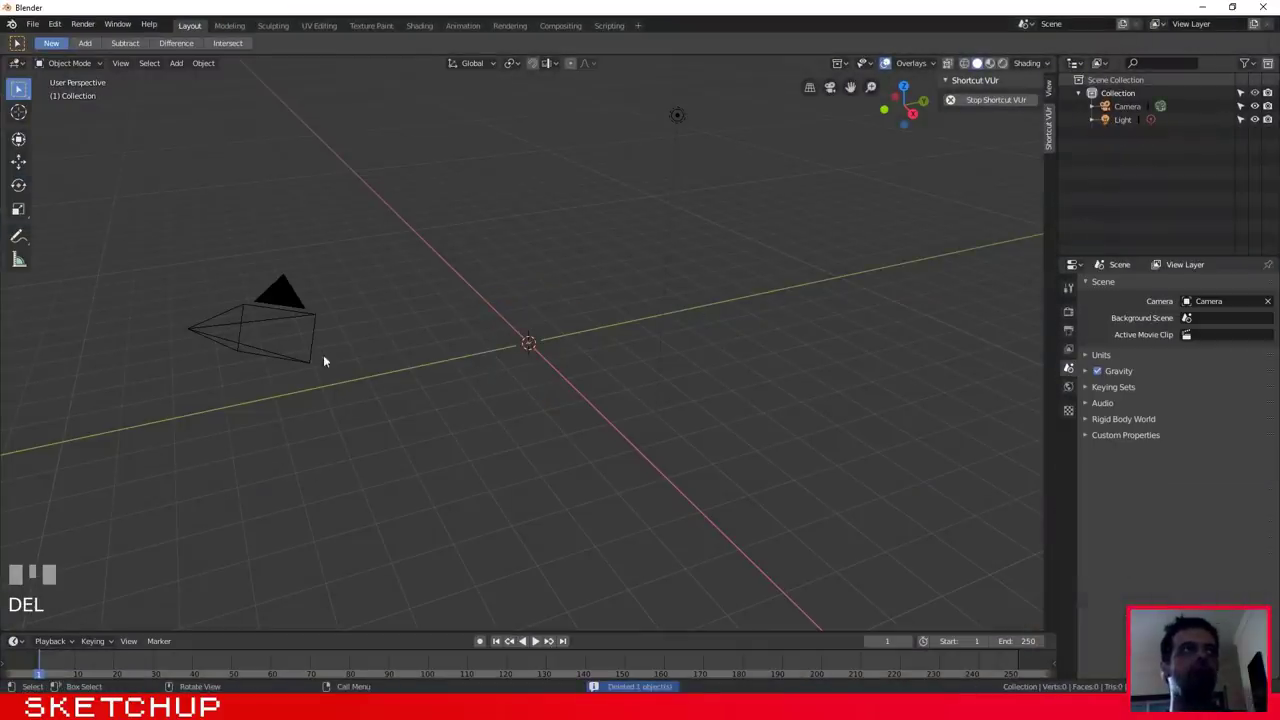
Import the export_house Wavefront OBJ file from the Desktop into the scene
click(29, 26)
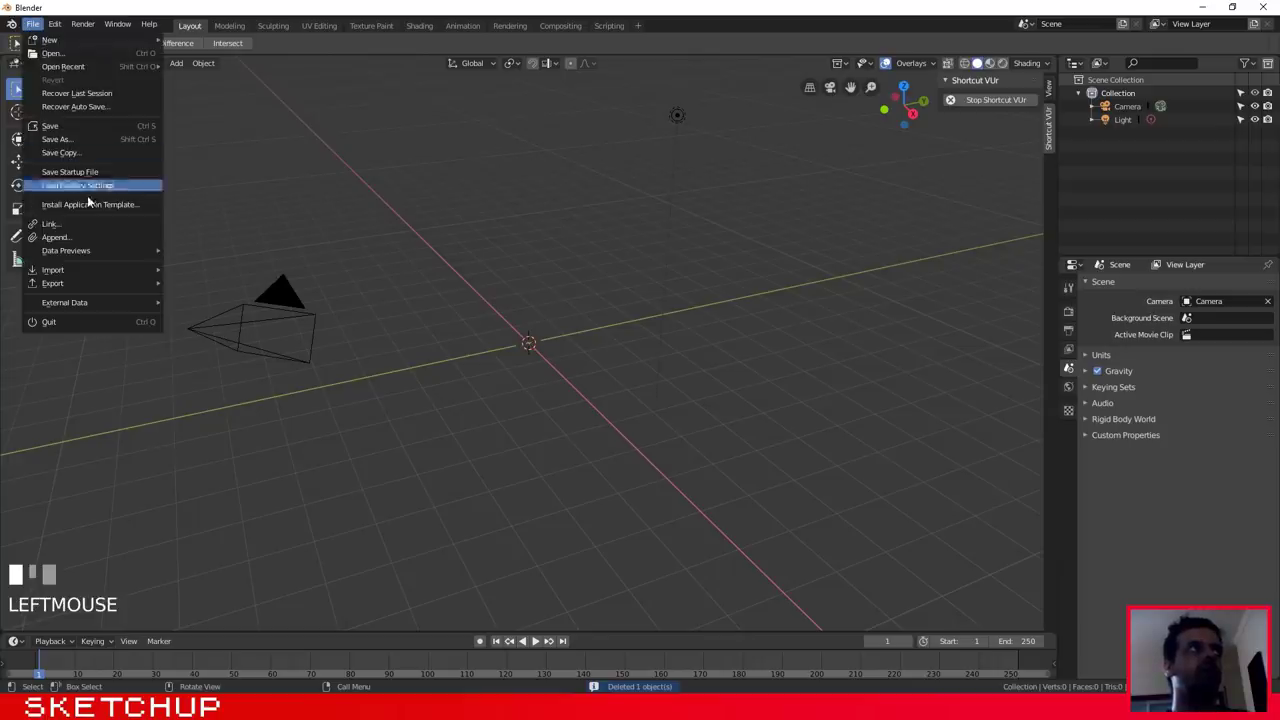
mouse_move(80, 276)
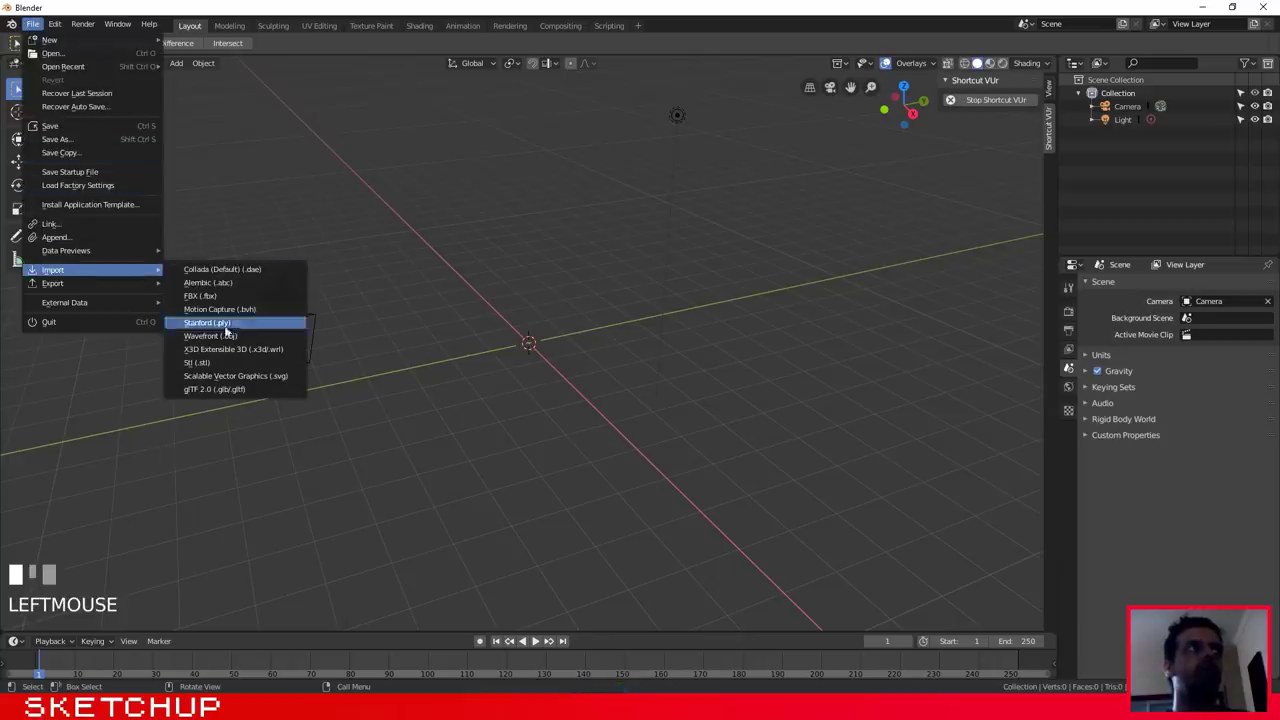
click(235, 340)
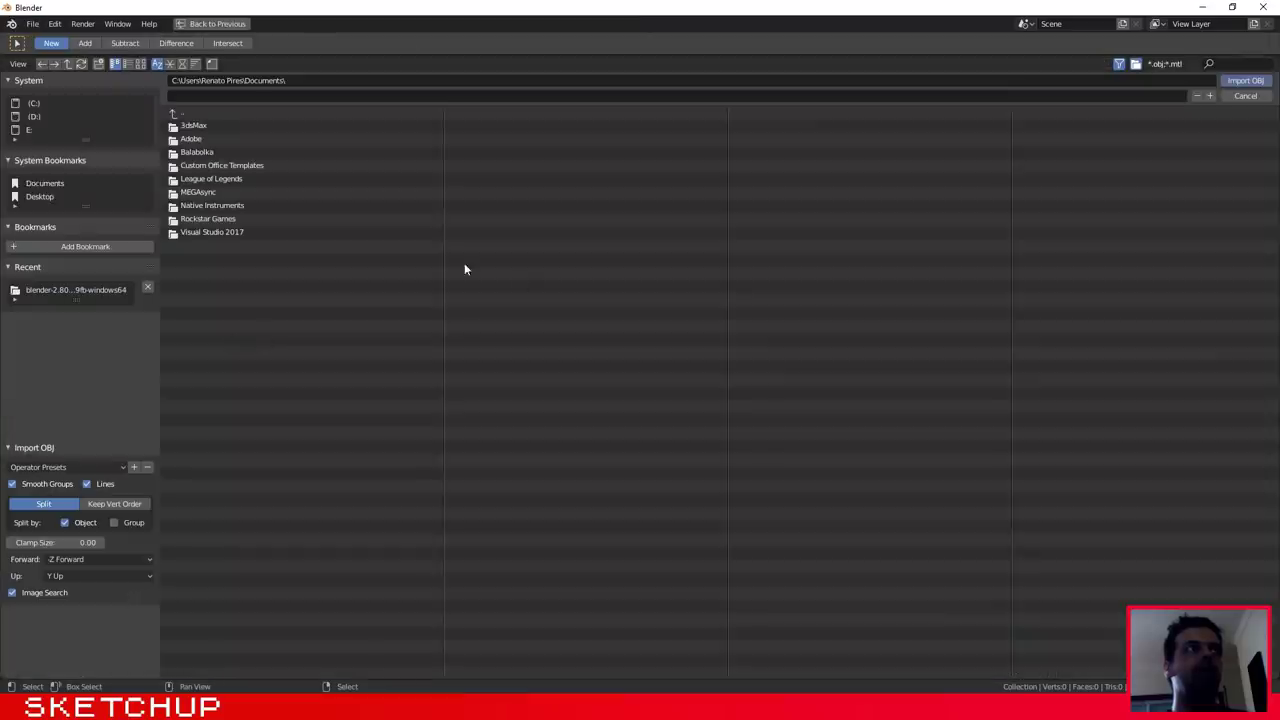
click(49, 194)
click(251, 166)
click(1240, 82)
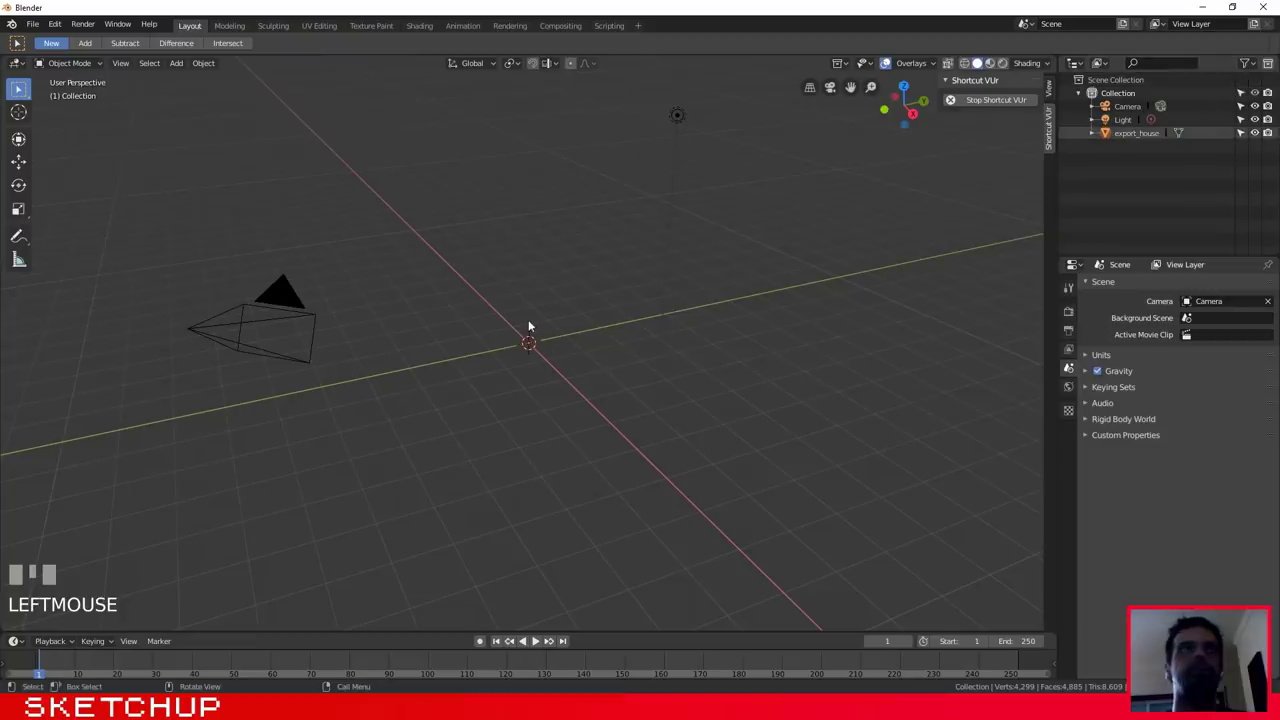
Scale the imported house down uniformly to about 0.103 of its size
scroll(528, 325, down, 4)
scroll(528, 325, up, 7)
scroll(526, 312, down, 10)
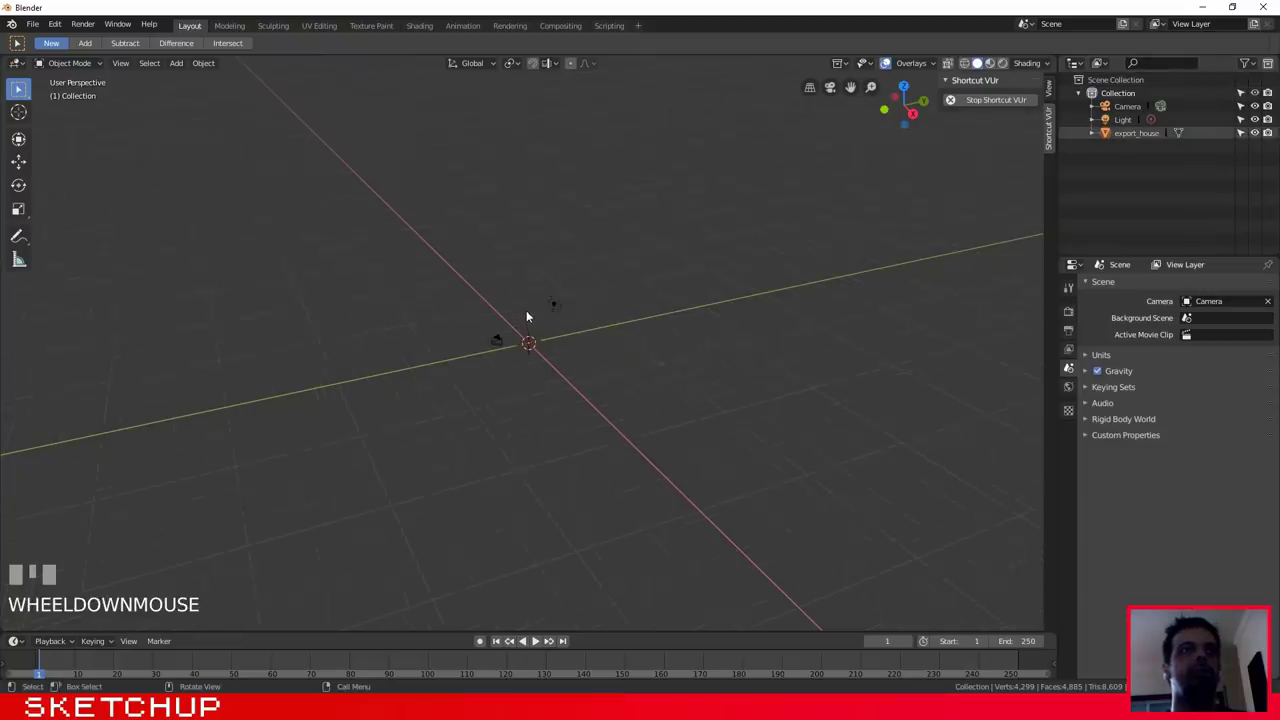
scroll(525, 317, up, 6)
scroll(525, 317, down, 1)
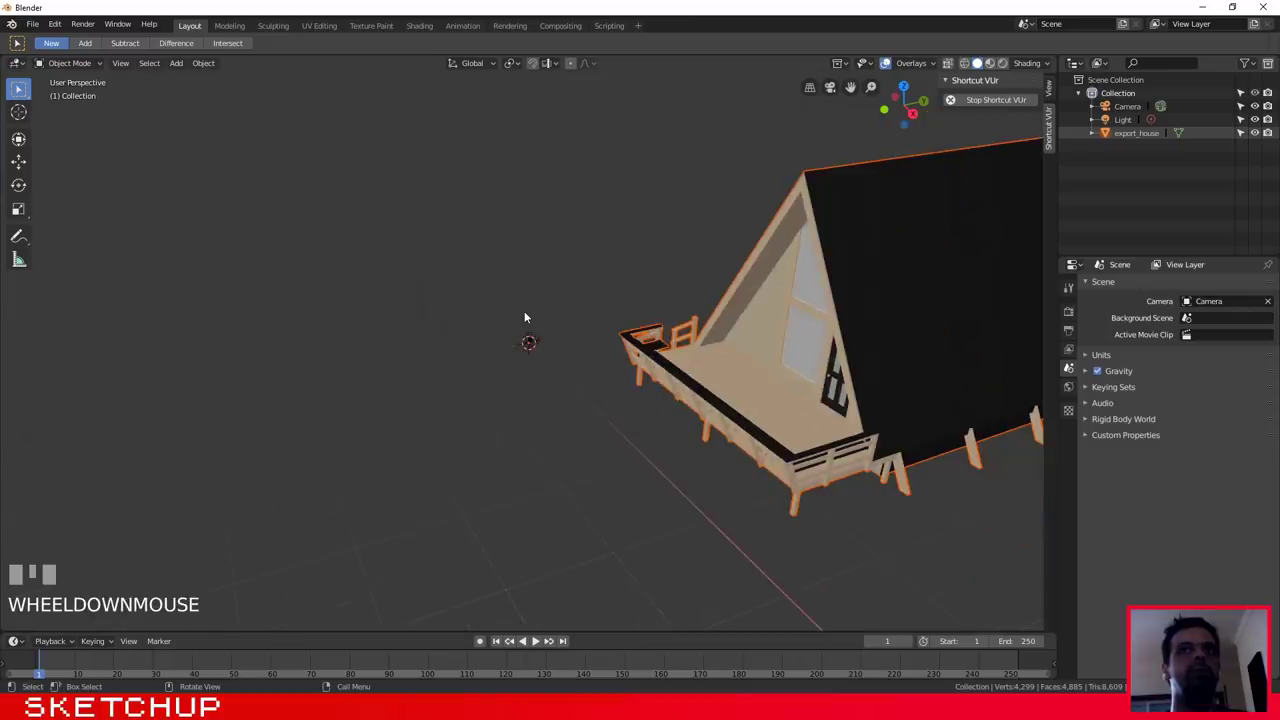
key(s)
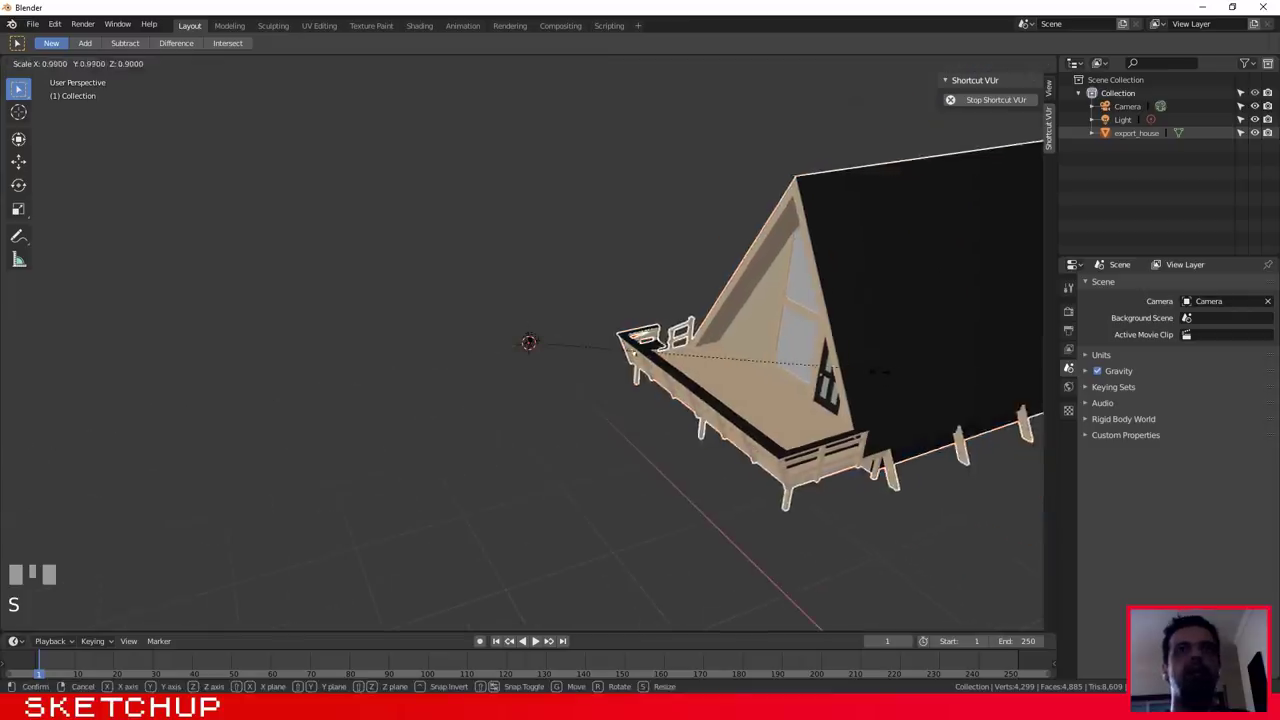
click(600, 345)
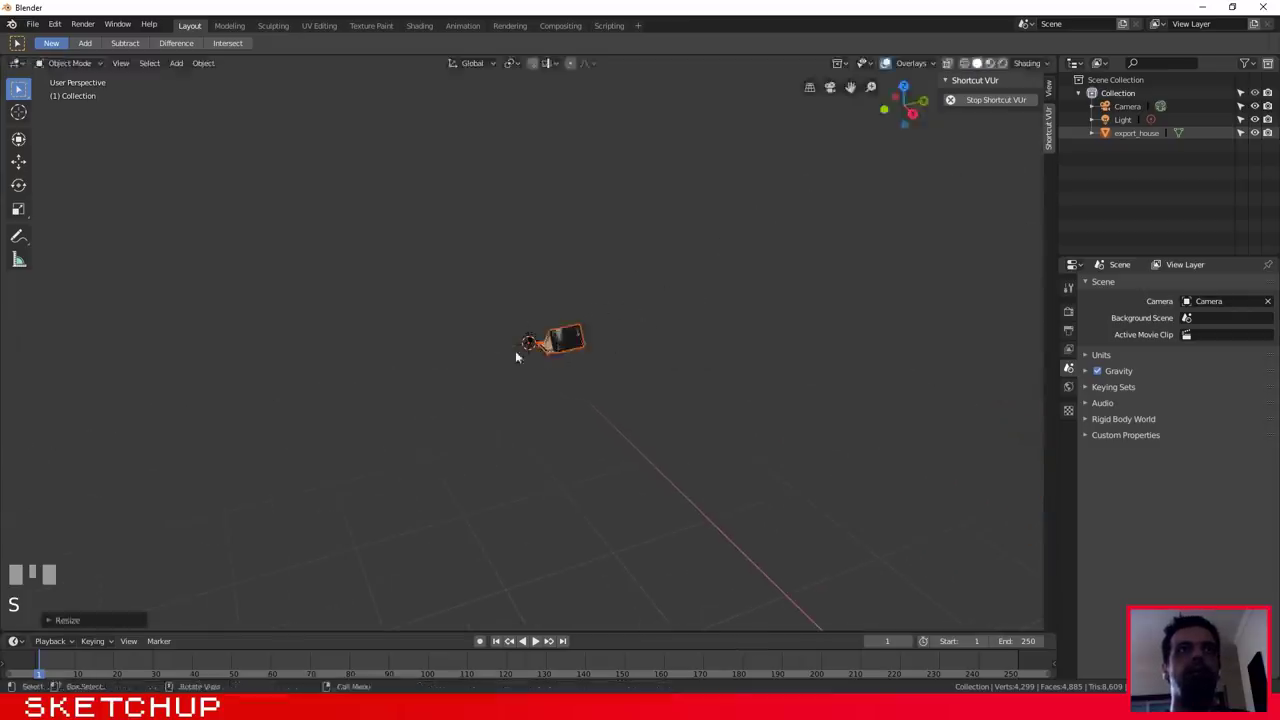
Display the front of the house in material preview shading and deselect the model
scroll(605, 343, up, 5)
scroll(540, 375, up, 1)
middle_drag(540, 375, 562, 430)
scroll(737, 283, up, 4)
scroll(479, 408, up, 3)
scroll(479, 416, up, 1)
shift+middle_drag(358, 427, 515, 405)
middle_drag(679, 415, 649, 421)
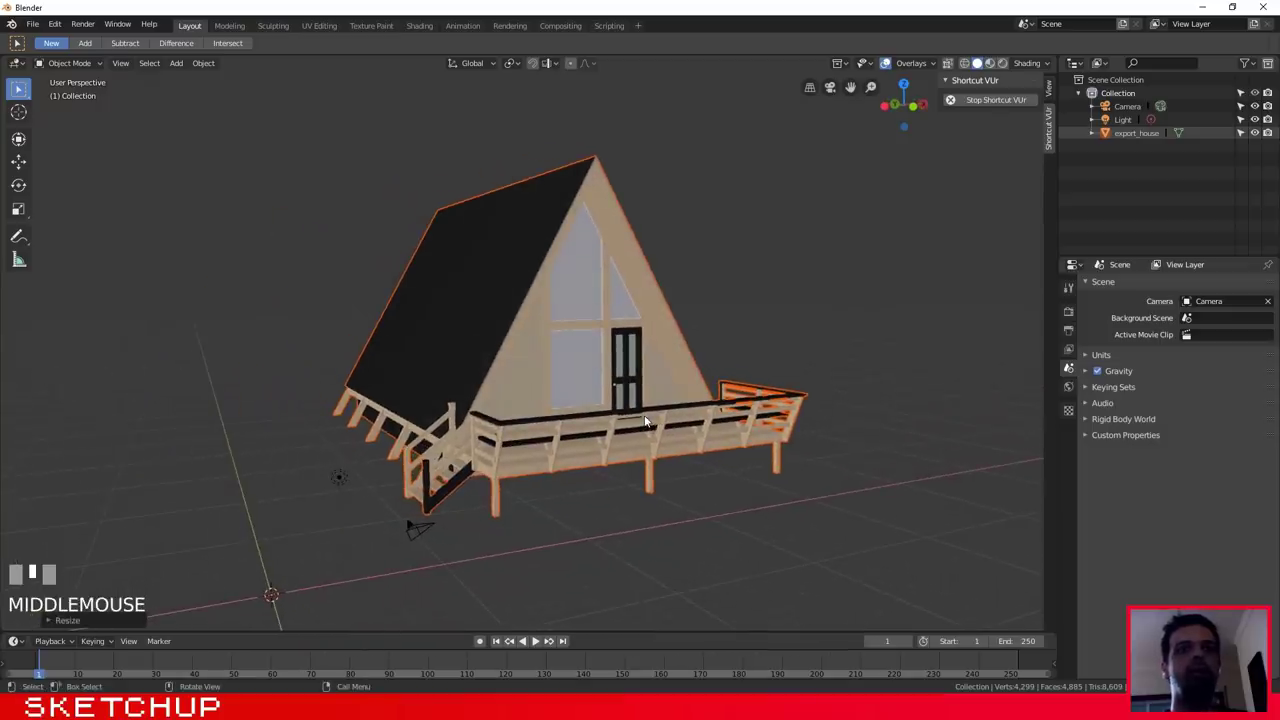
click(990, 65)
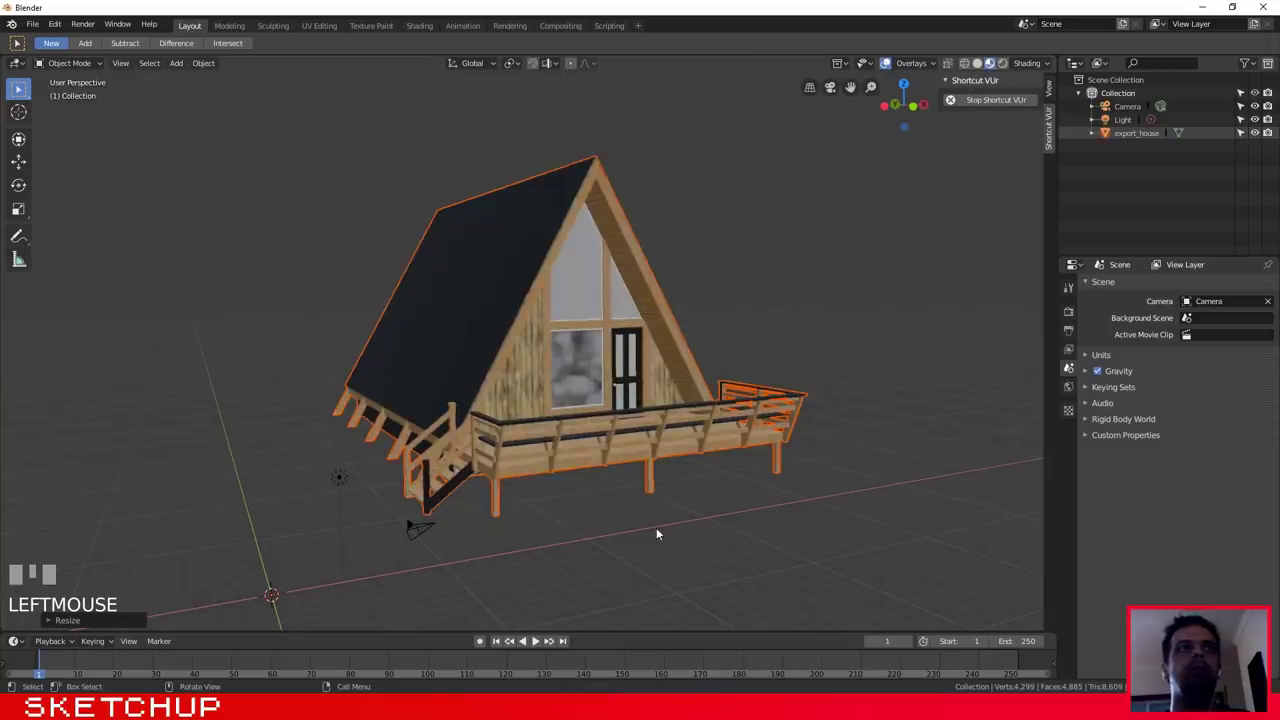
click(656, 533)
scroll(595, 419, up, 2)
shift+middle_drag(595, 419, 630, 445)
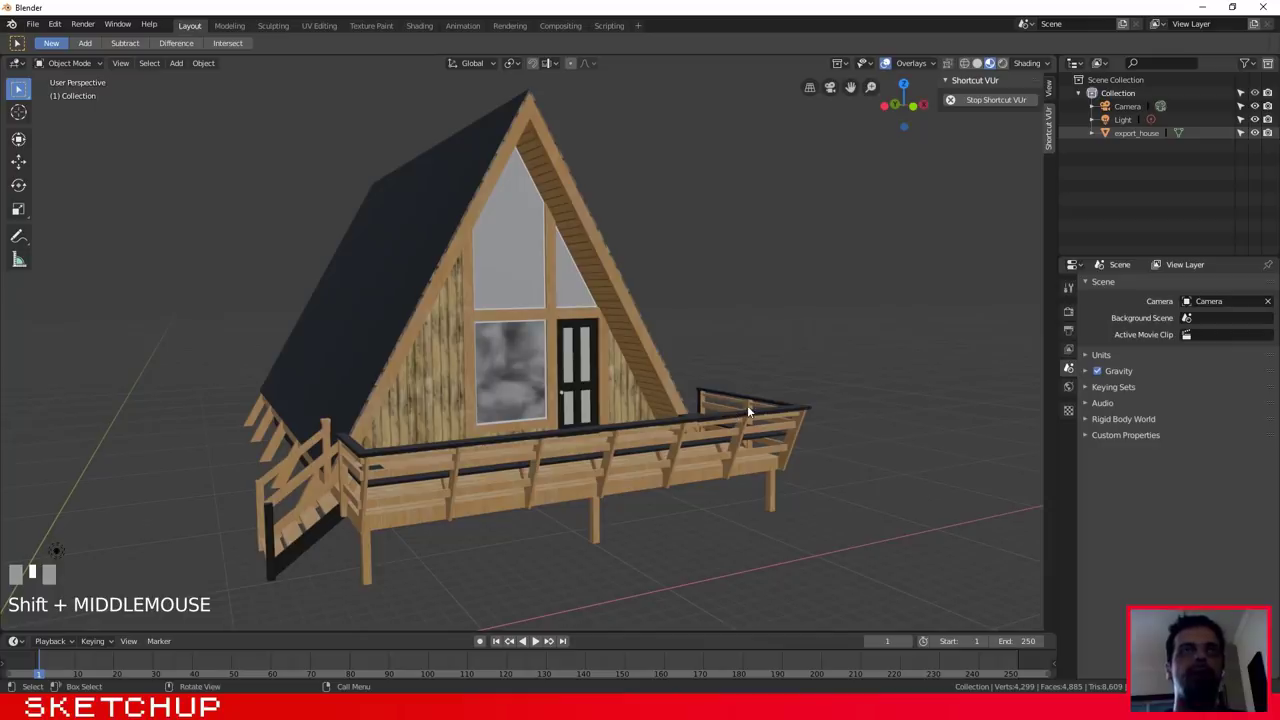
Enter Edit Mode on the house and select the plank wall face beside the front window in the Shading workspace
click(563, 183)
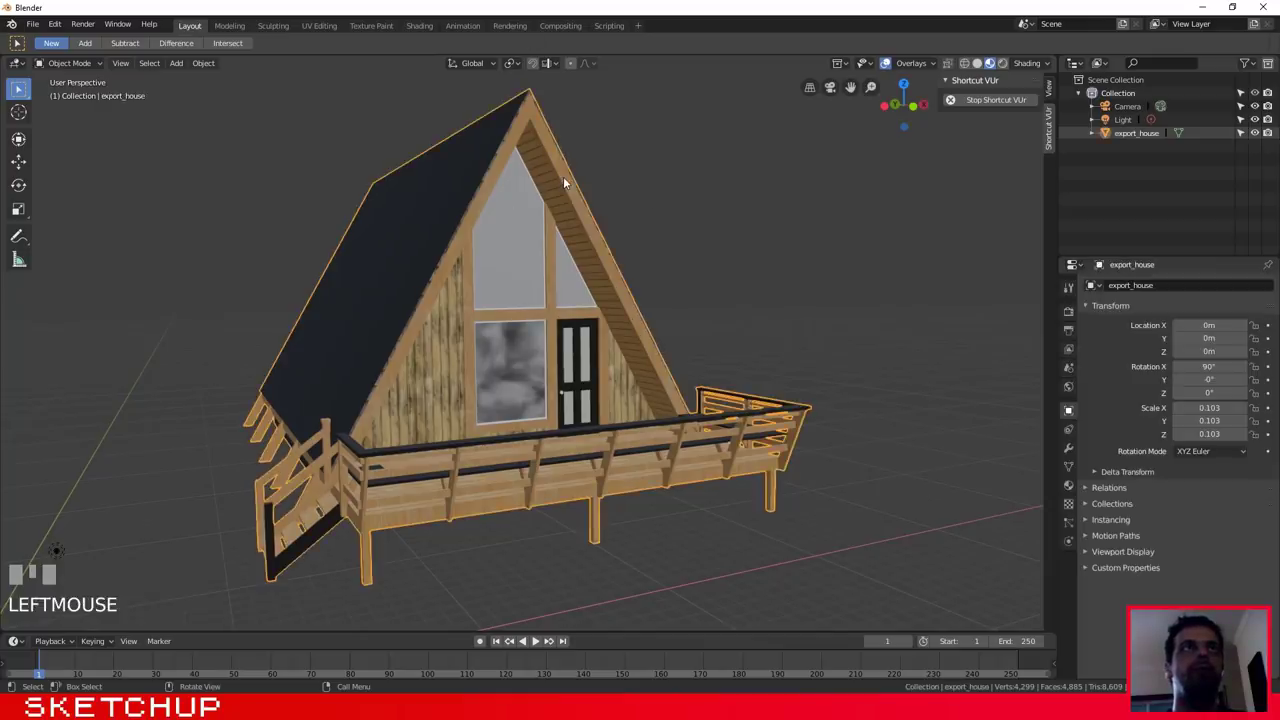
key(Tab)
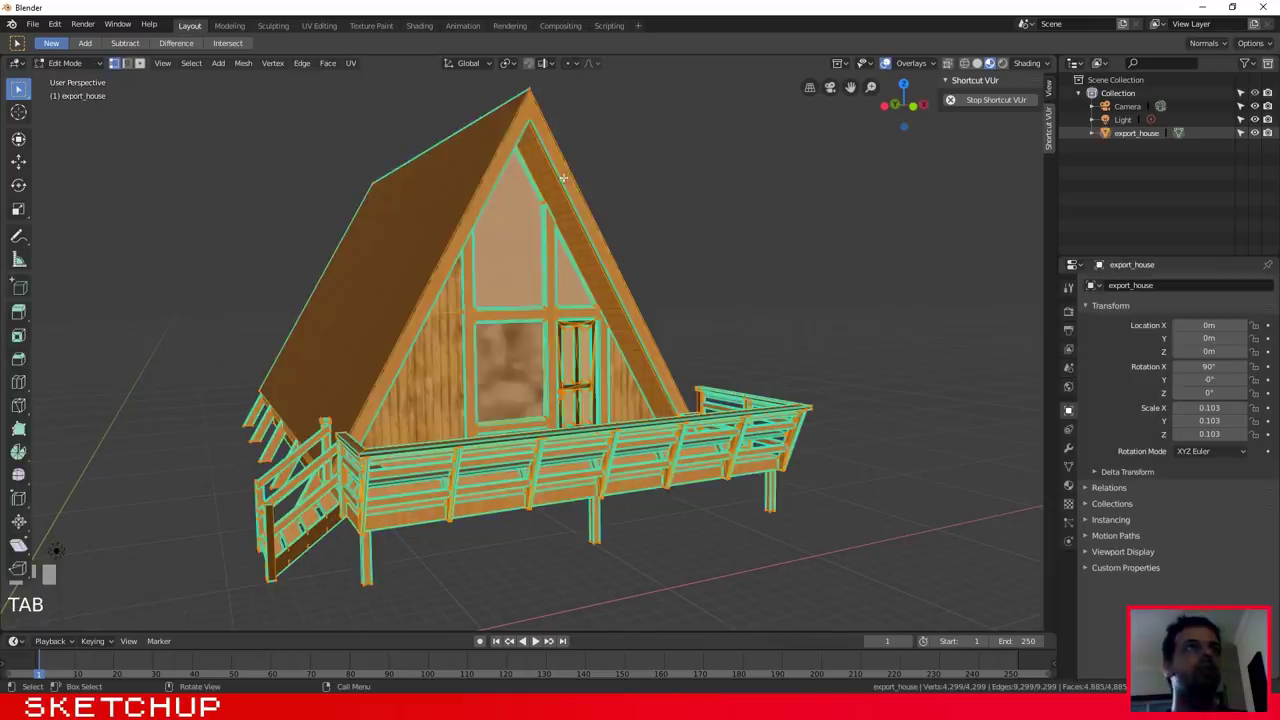
click(418, 26)
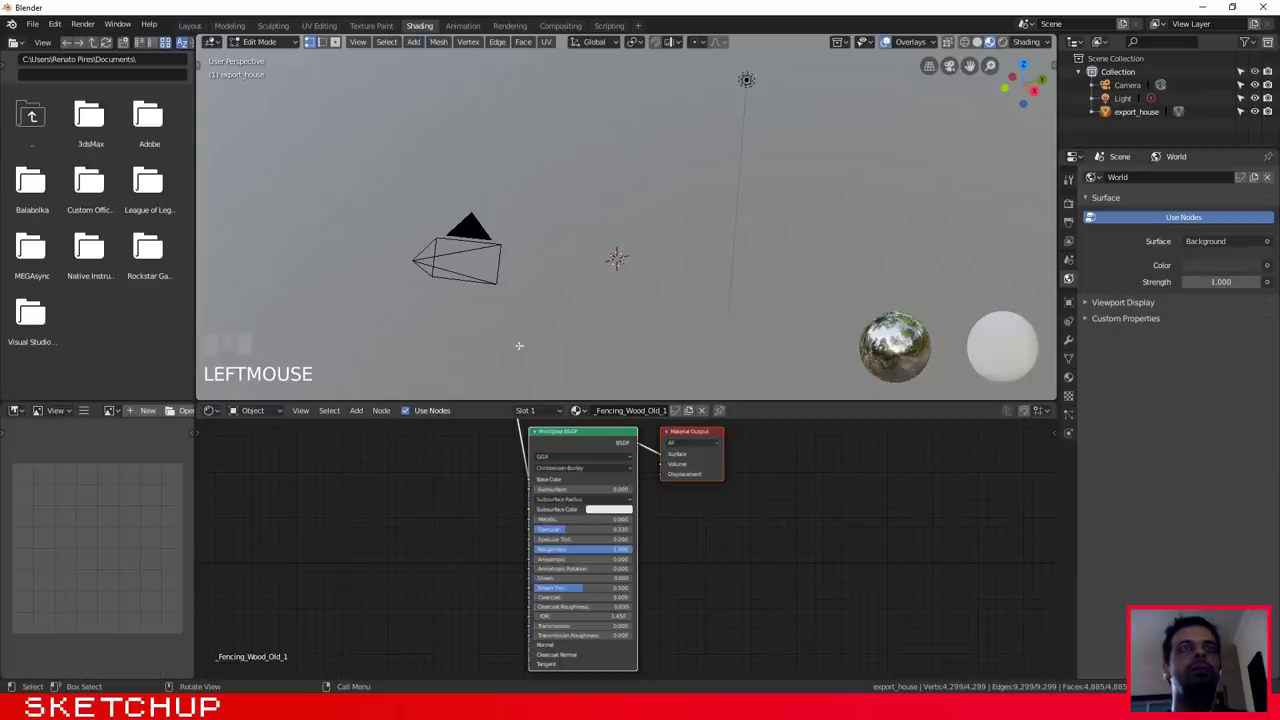
scroll(660, 175, down, 5)
shift+middle_drag(660, 175, 530, 195)
click(400, 120)
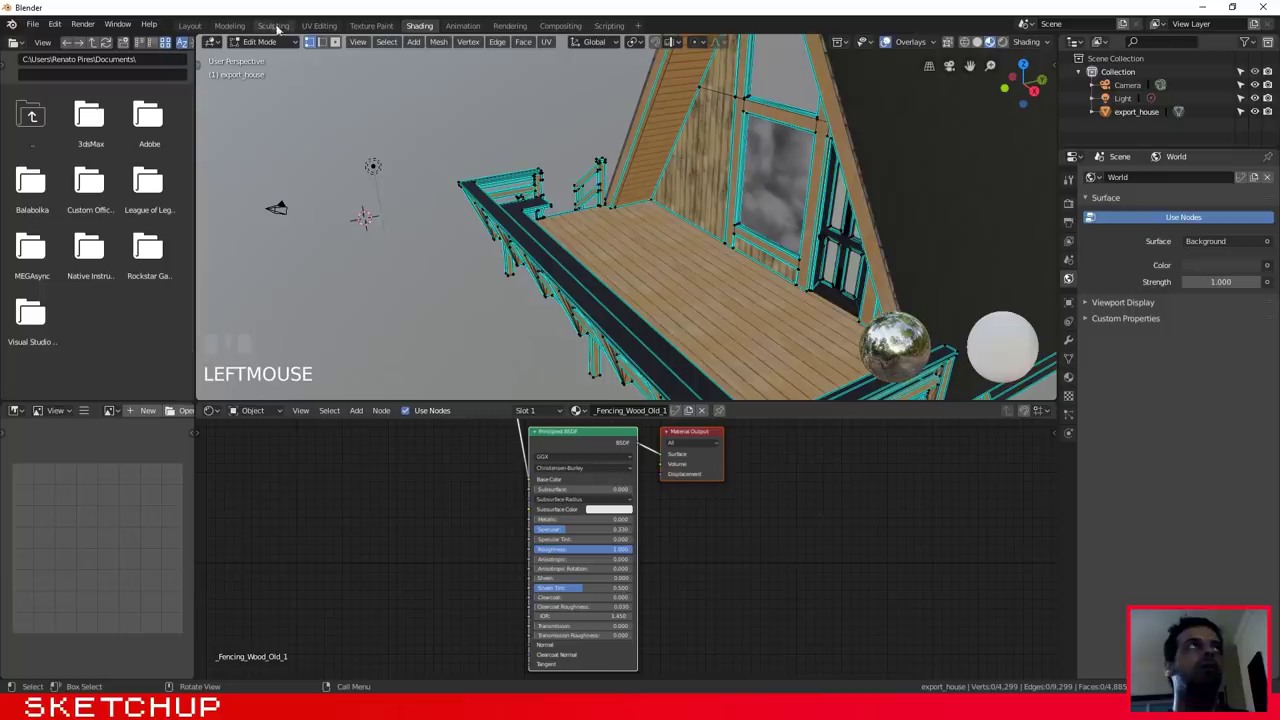
click(698, 163)
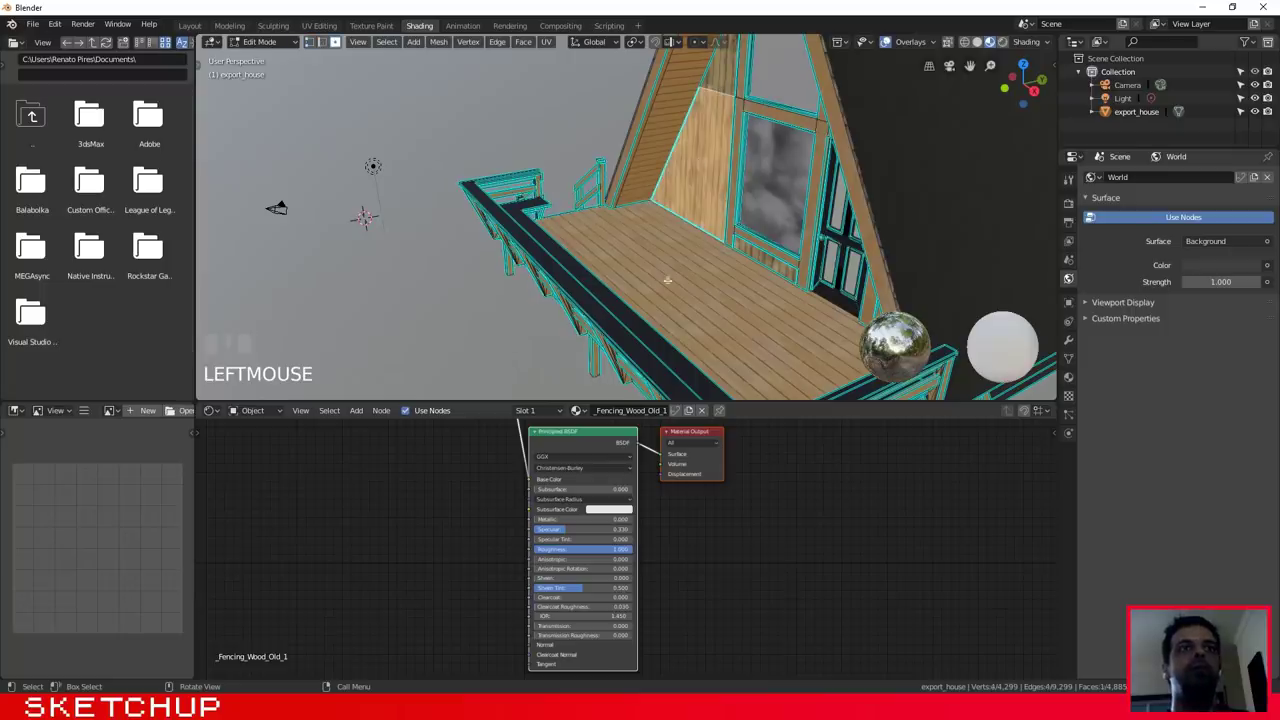
Place the _Fencing_Wood_Old_1.jpg image texture node directly beside the Principled BSDF node
scroll(466, 520, down, 3)
middle_drag(505, 514, 496, 548)
scroll(496, 548, up, 2)
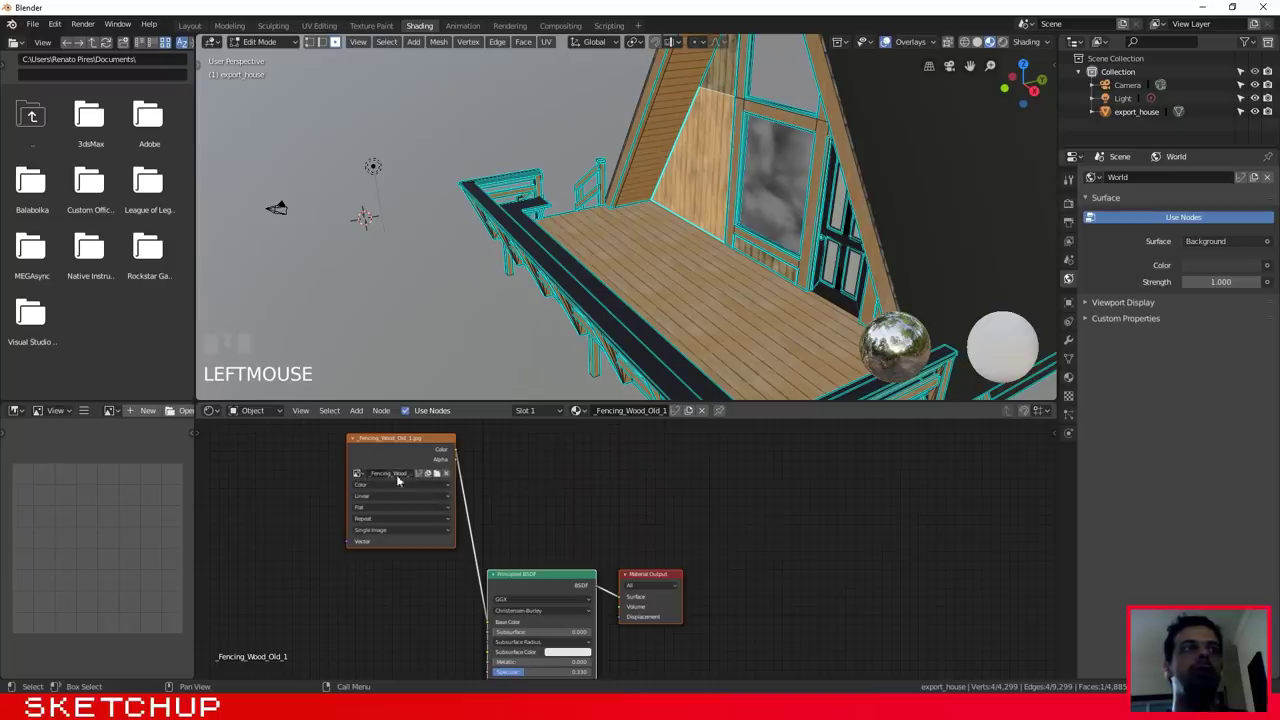
drag(400, 448, 430, 577)
scroll(510, 526, down, 2)
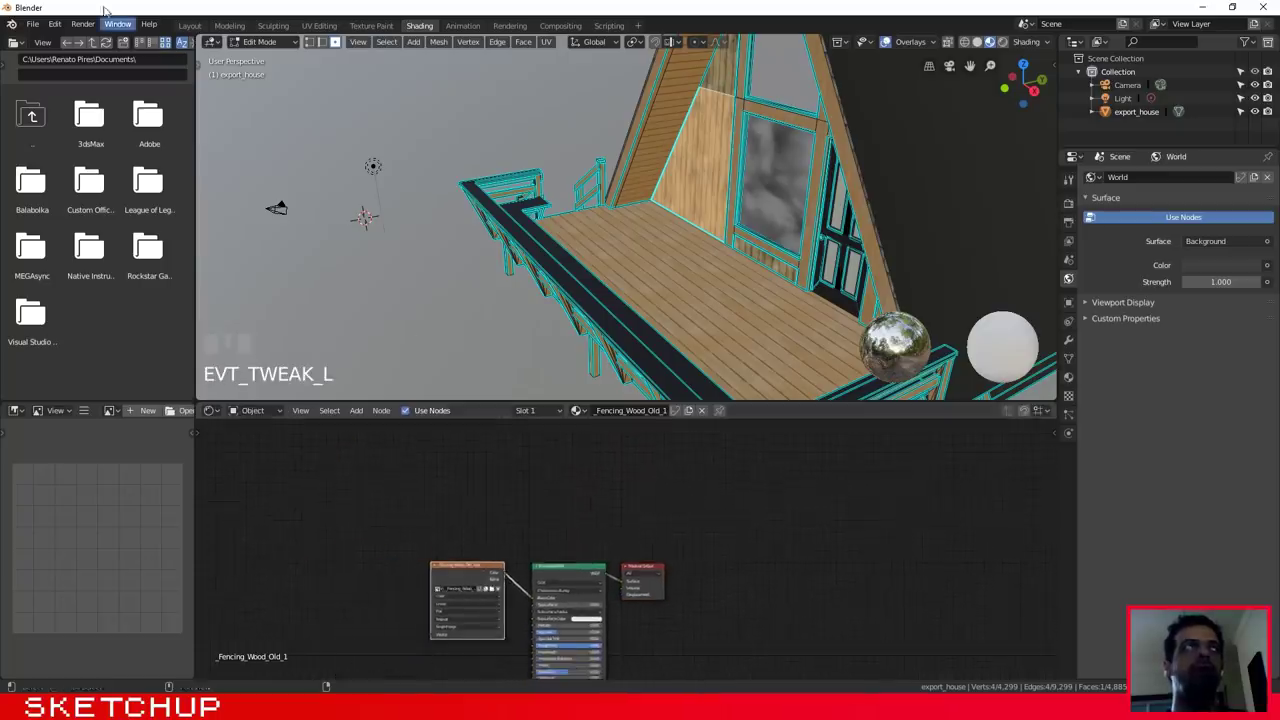
Return to the Layout workspace in Object Mode and check whether the house selects as one object
click(189, 25)
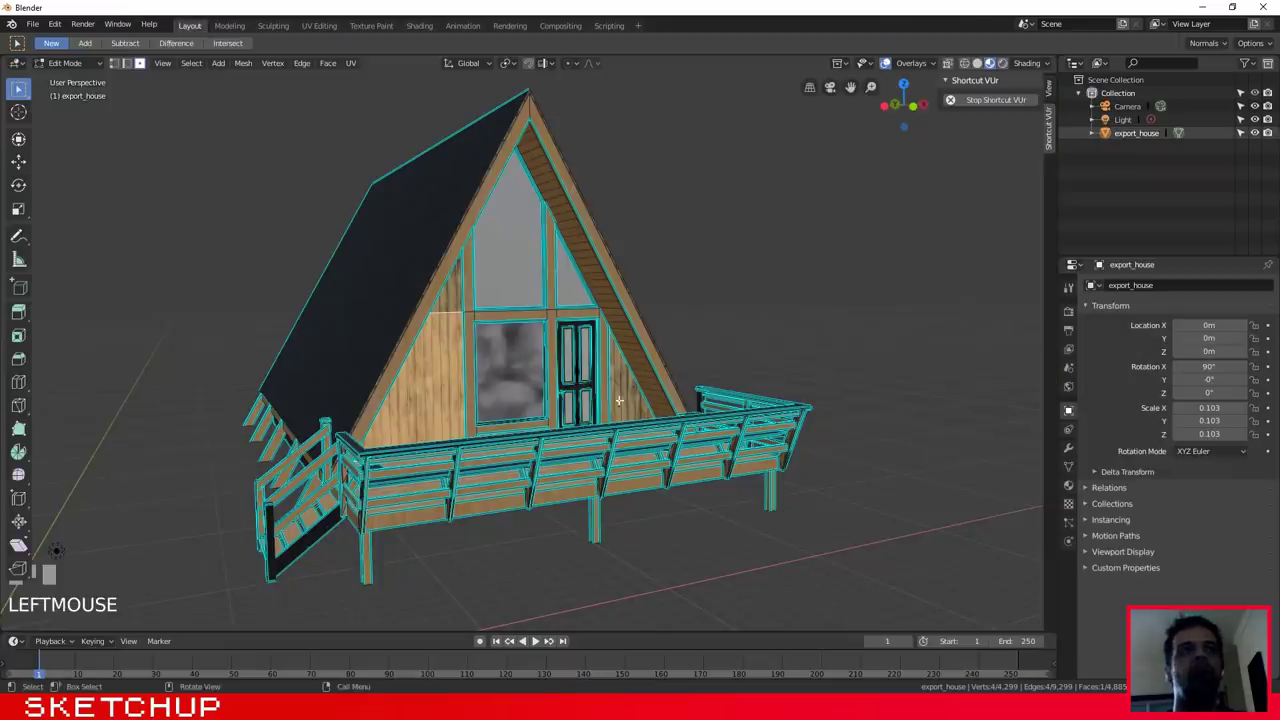
key(Tab)
key(Tab)
key(Tab)
click(452, 368)
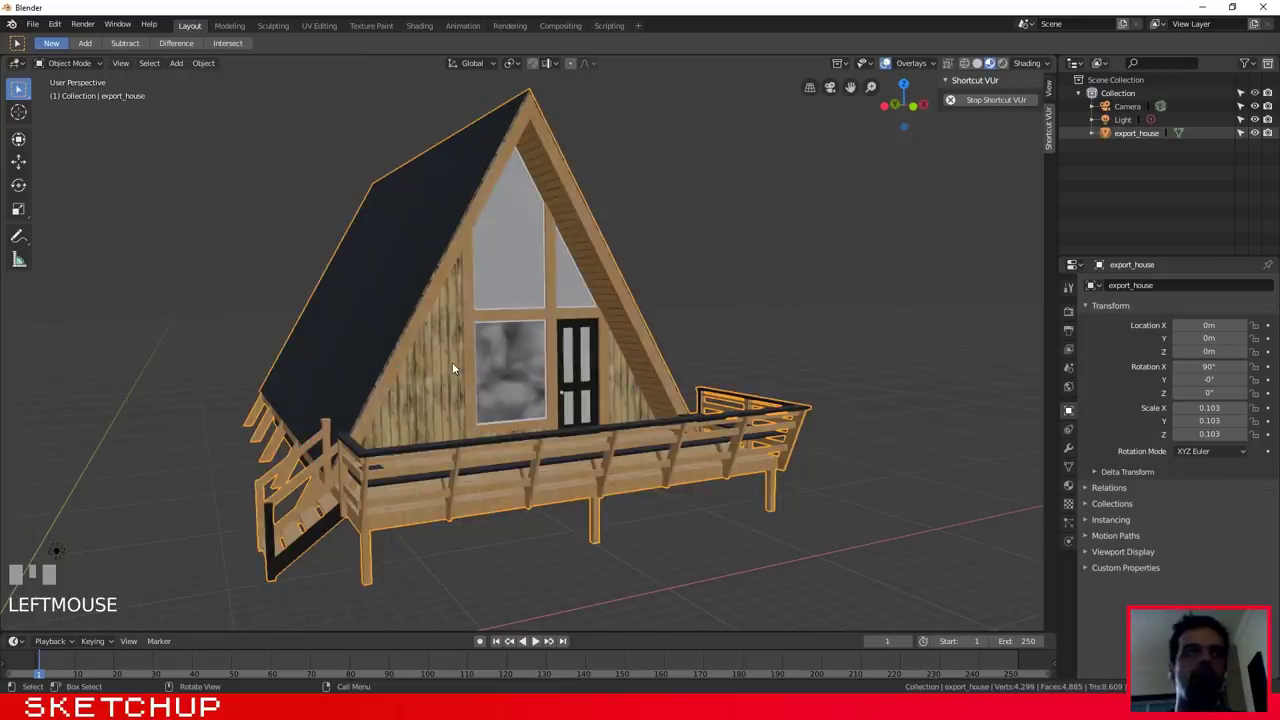
click(678, 286)
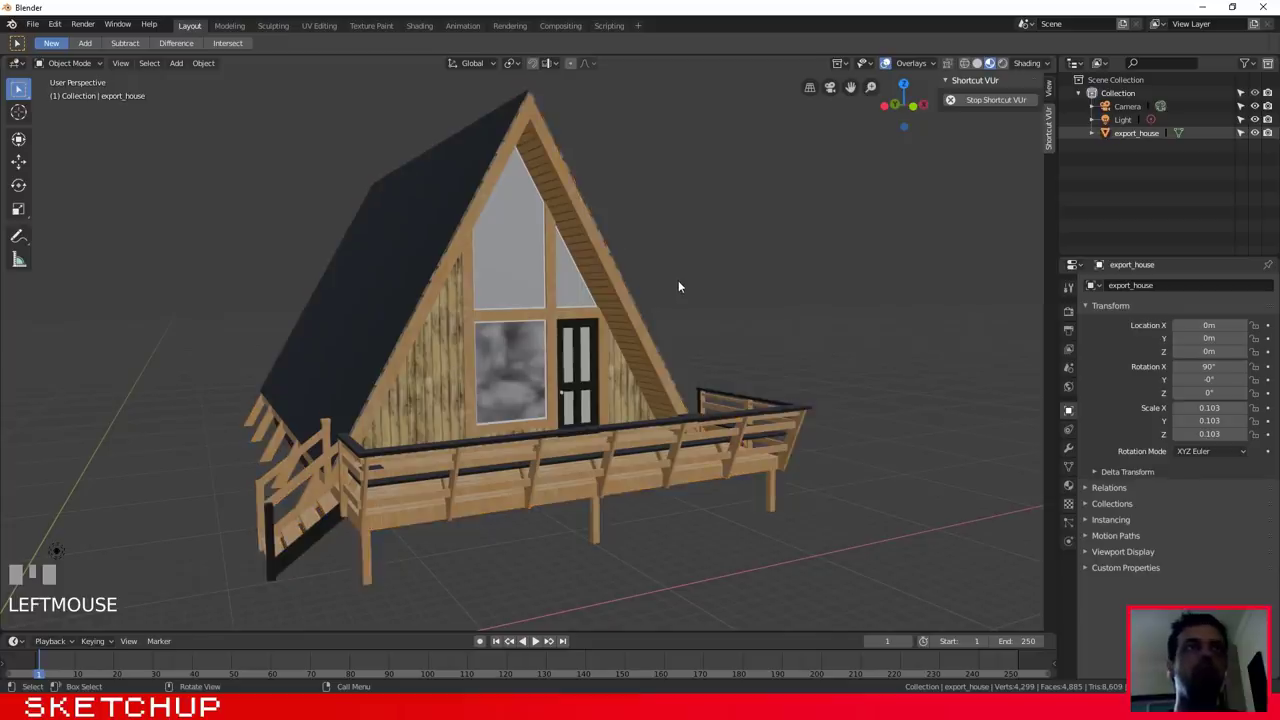
click(547, 457)
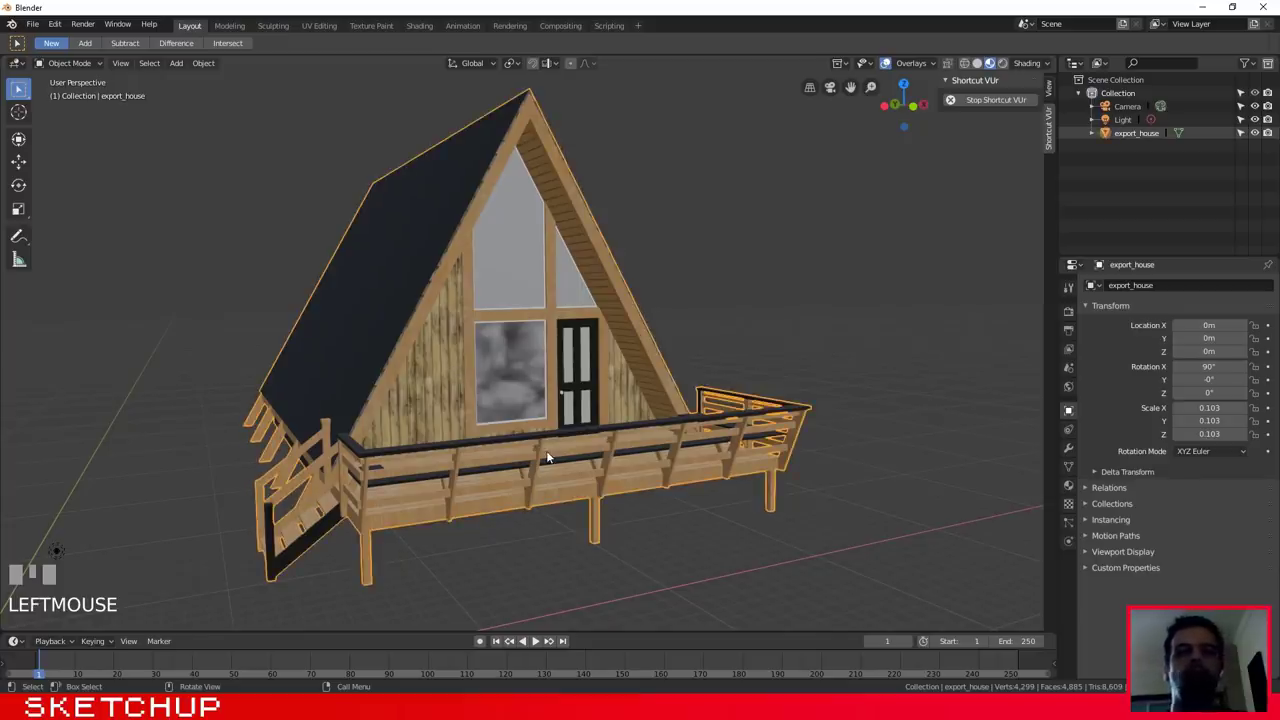
Check the selection of individual roof, wall and window-frame faces in Edit Mode and return to Object Mode
key(Tab)
click(438, 354)
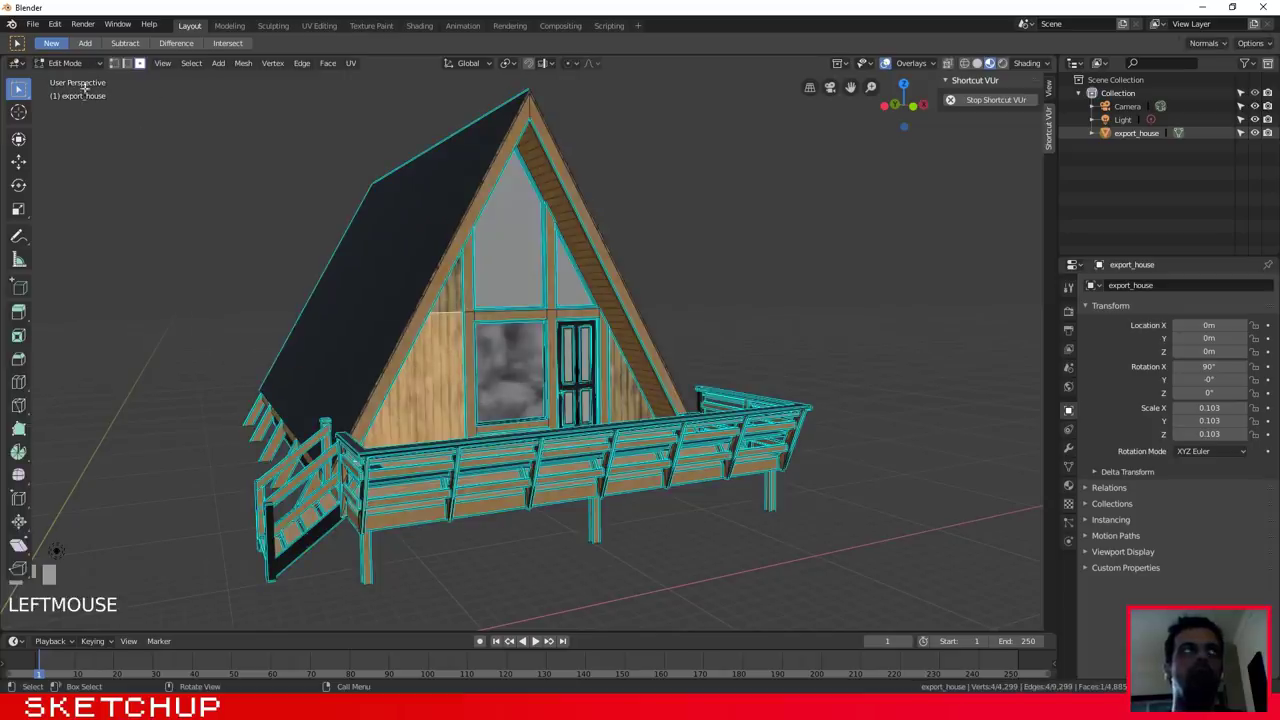
click(357, 294)
click(452, 365)
click(468, 310)
shift+click(469, 331)
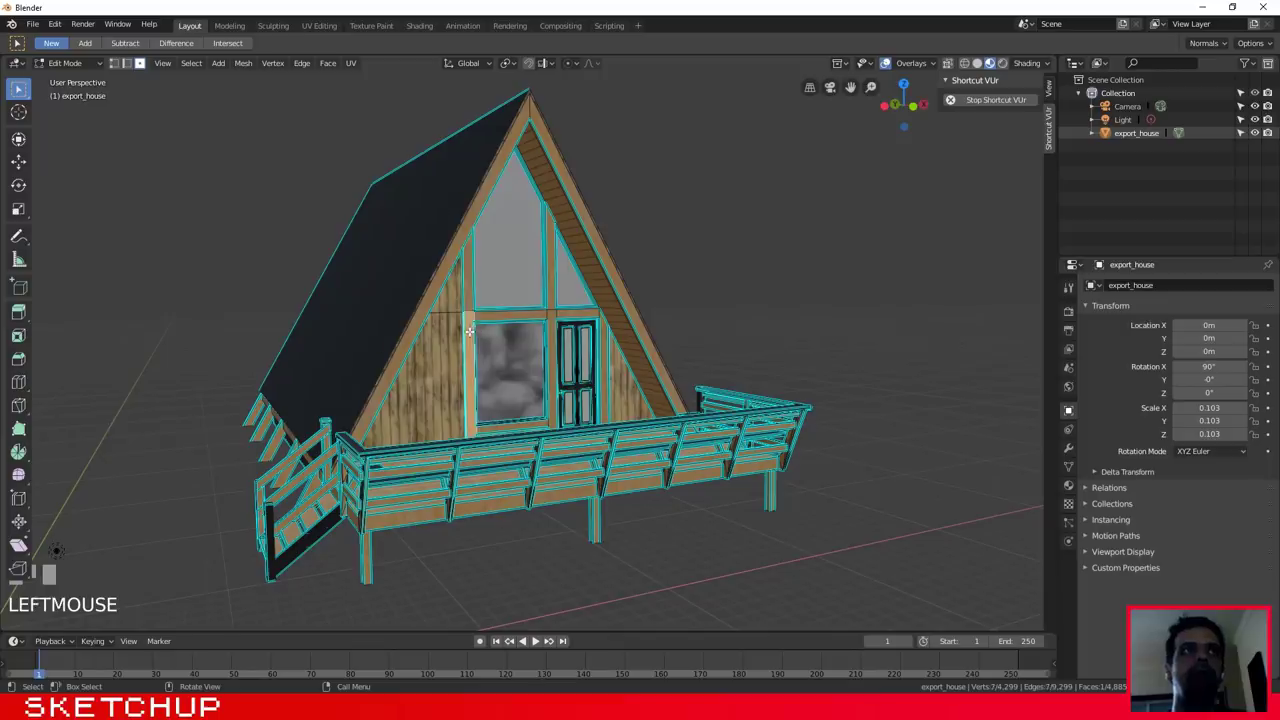
key(Tab)
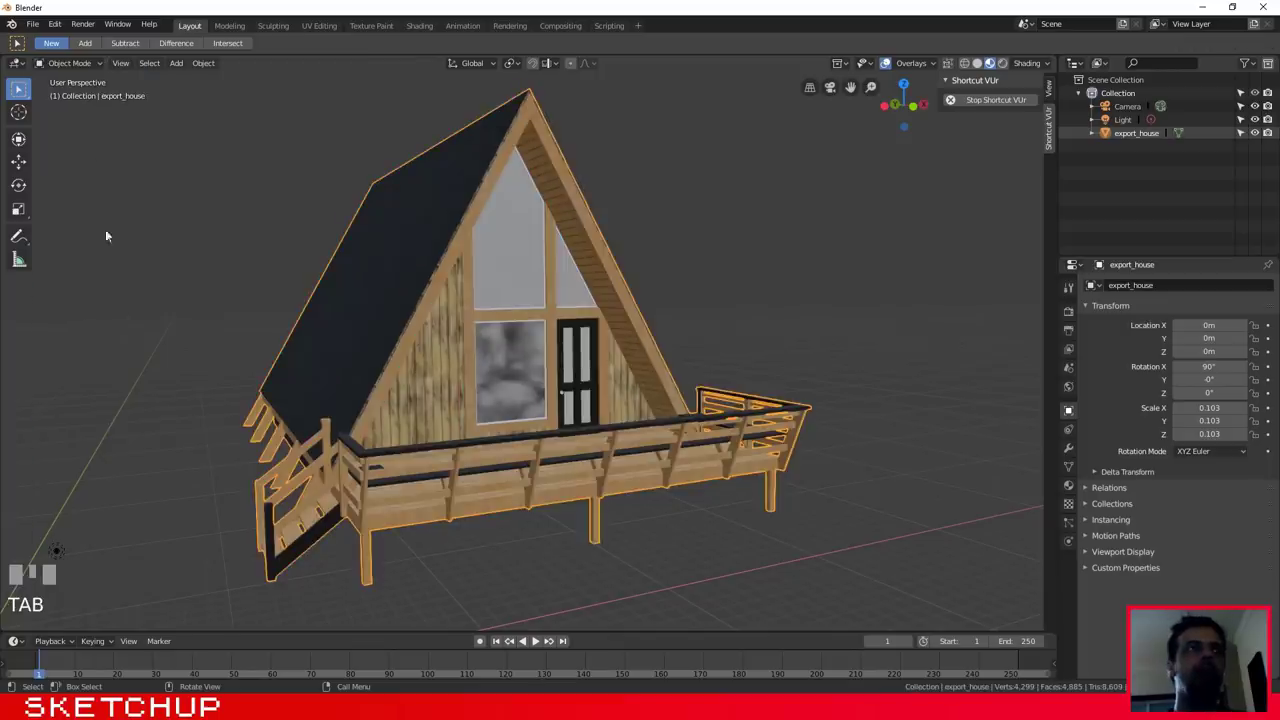
click(264, 330)
click(726, 437)
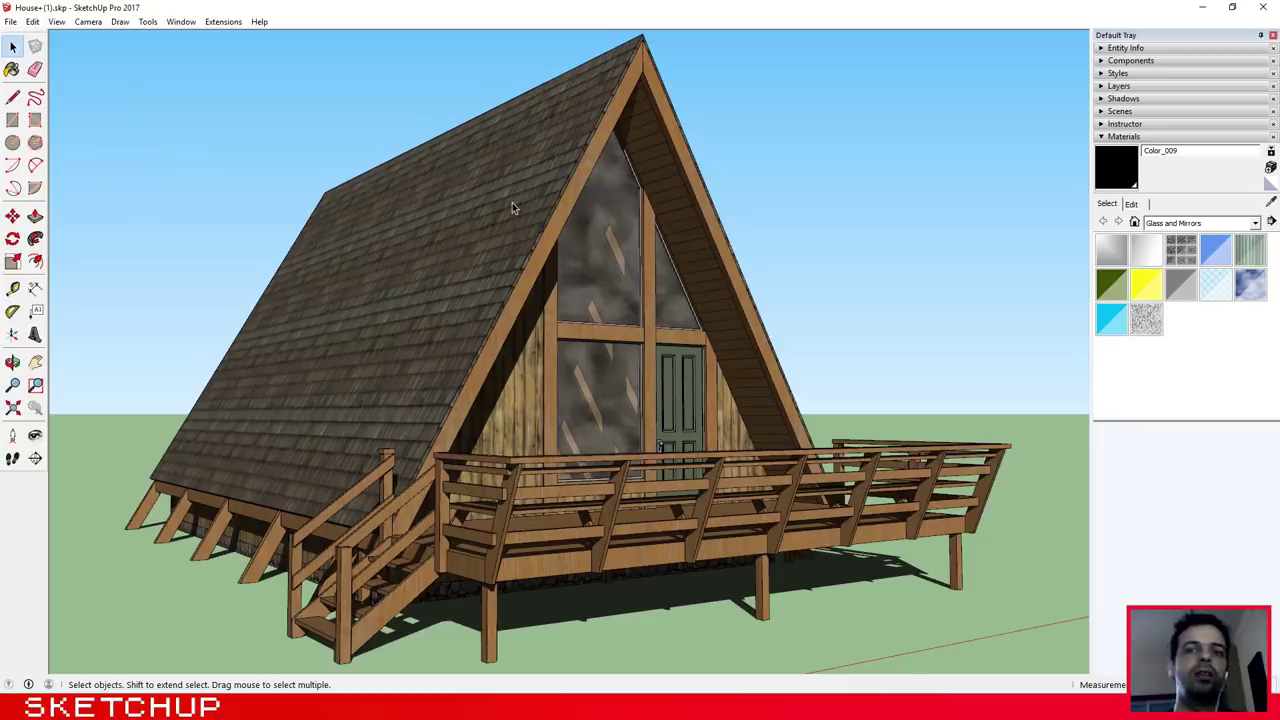
Start a 3D model export of the house and choose COLLADA File (*.dae) as the file type
click(10, 21)
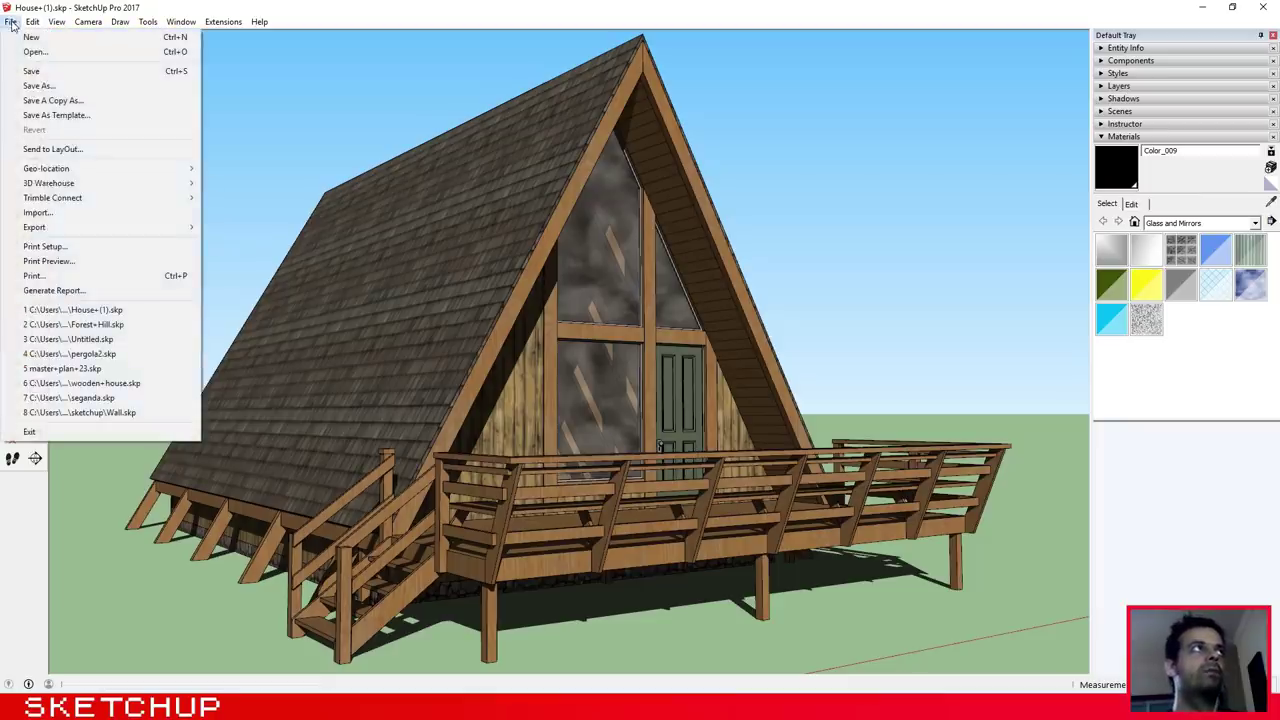
mouse_move(95, 228)
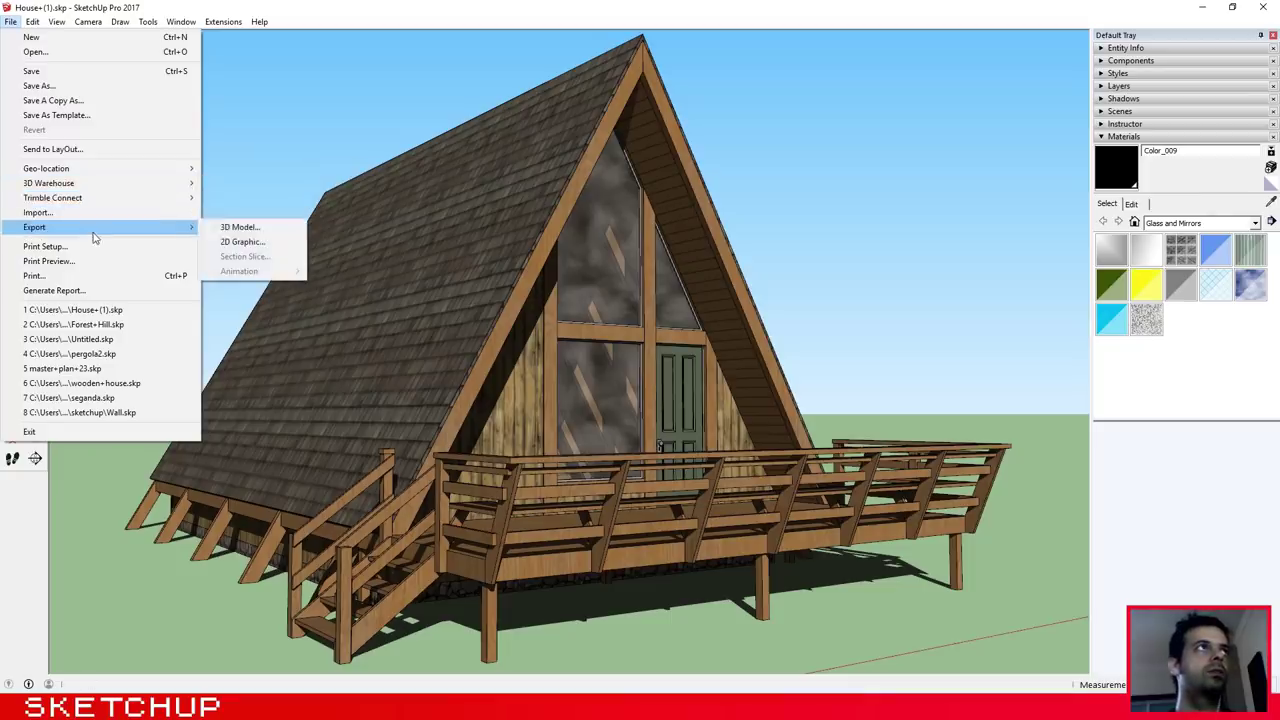
click(255, 228)
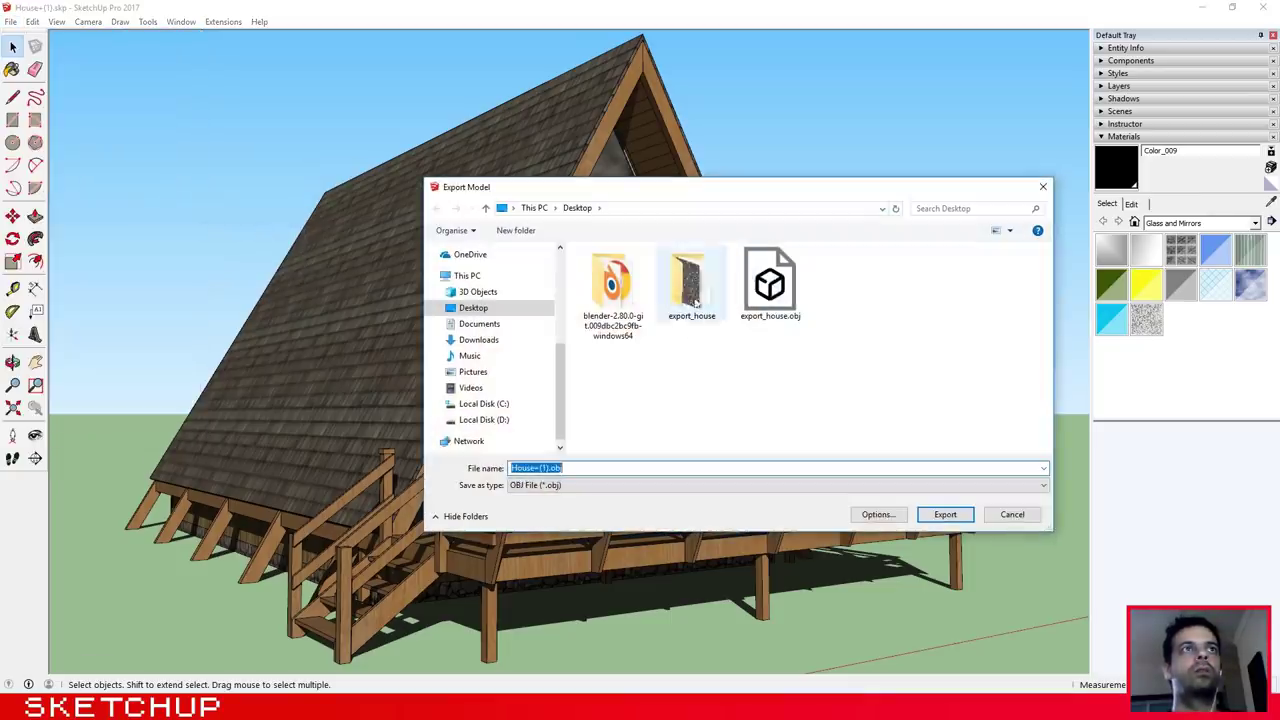
click(675, 484)
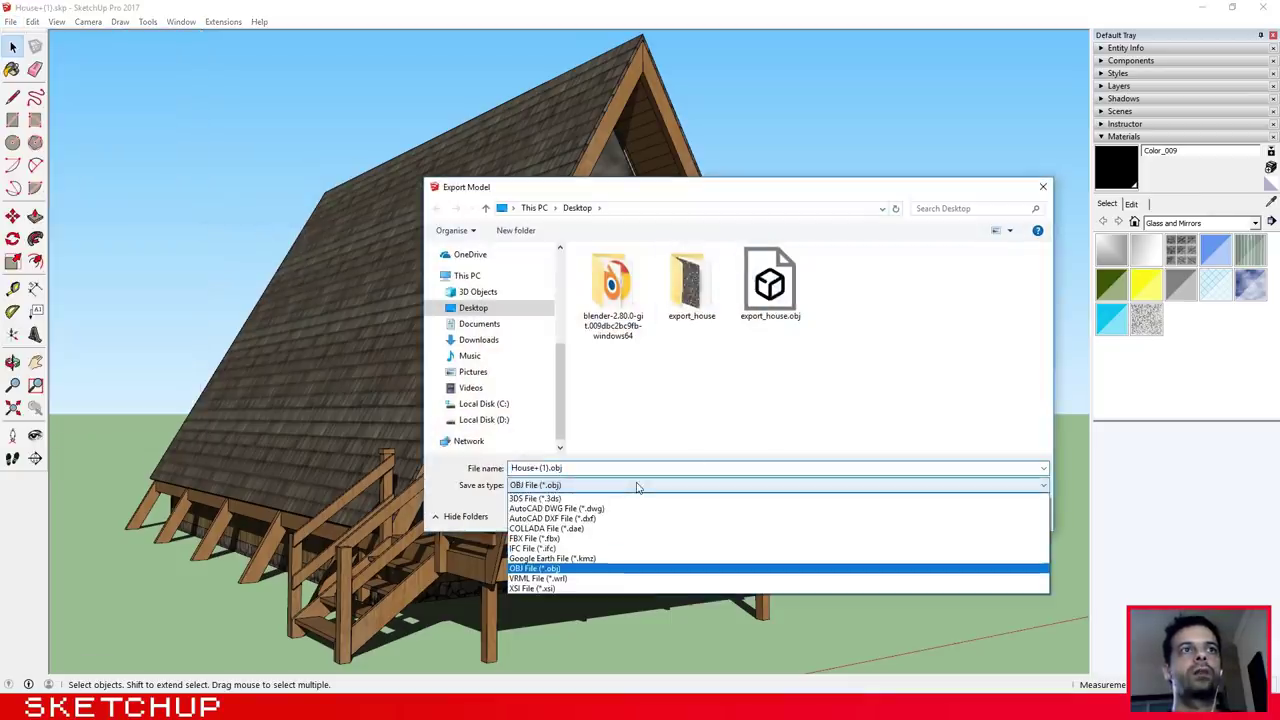
click(608, 529)
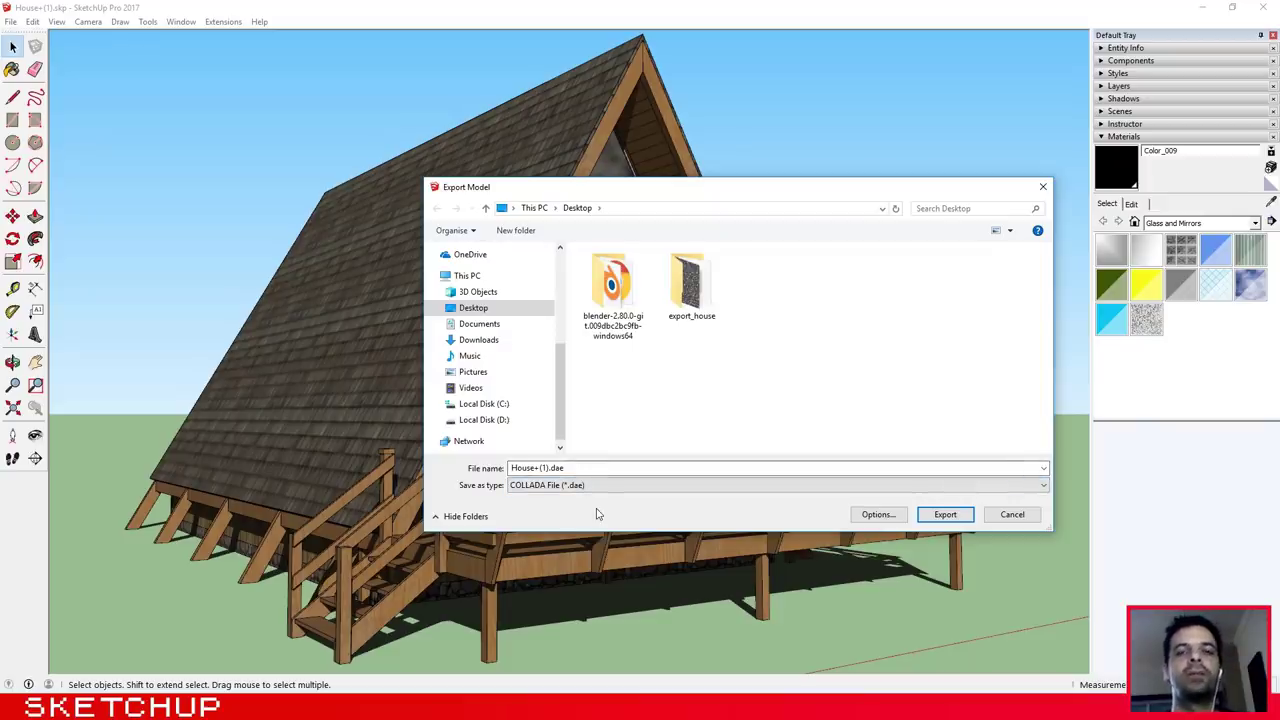
click(572, 487)
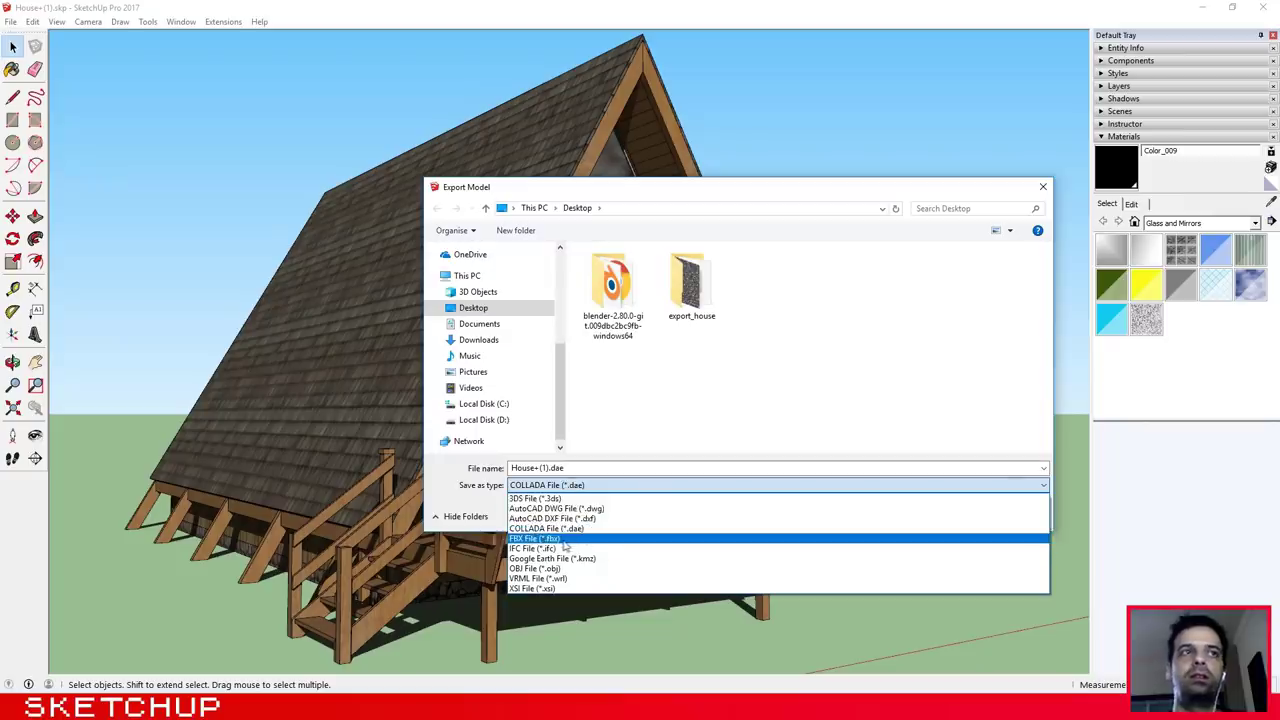
click(462, 495)
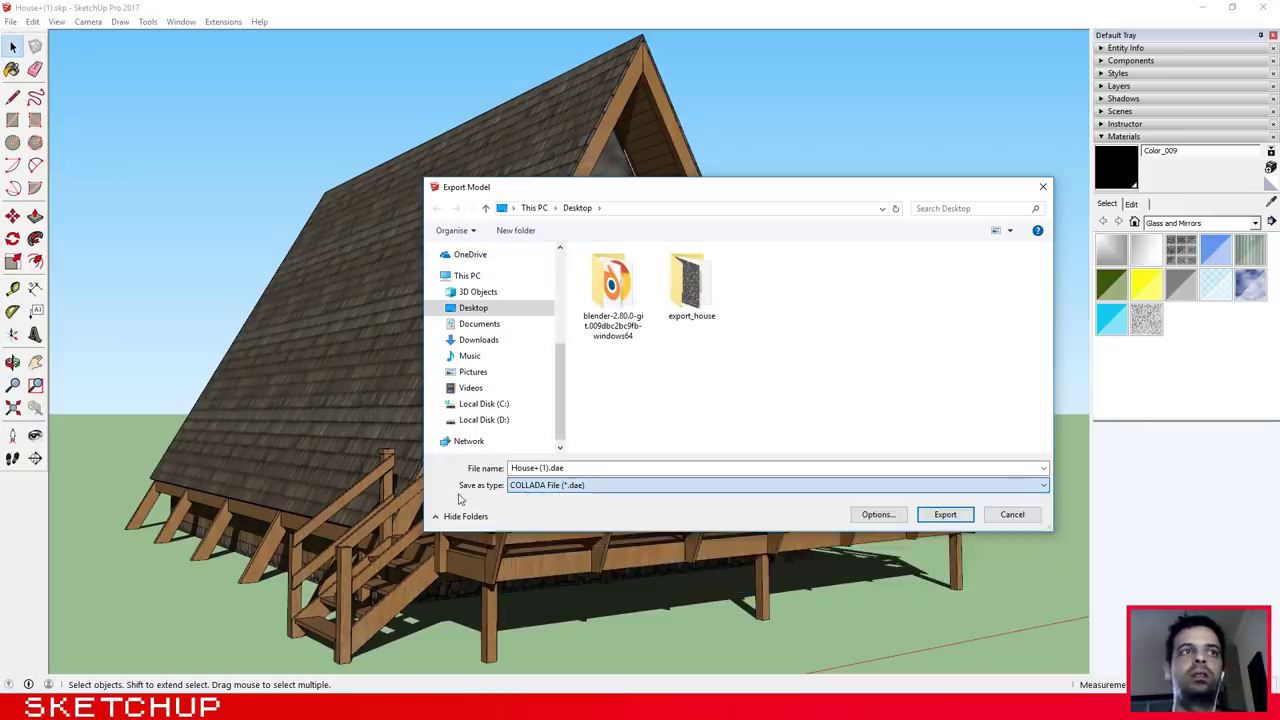
click(600, 486)
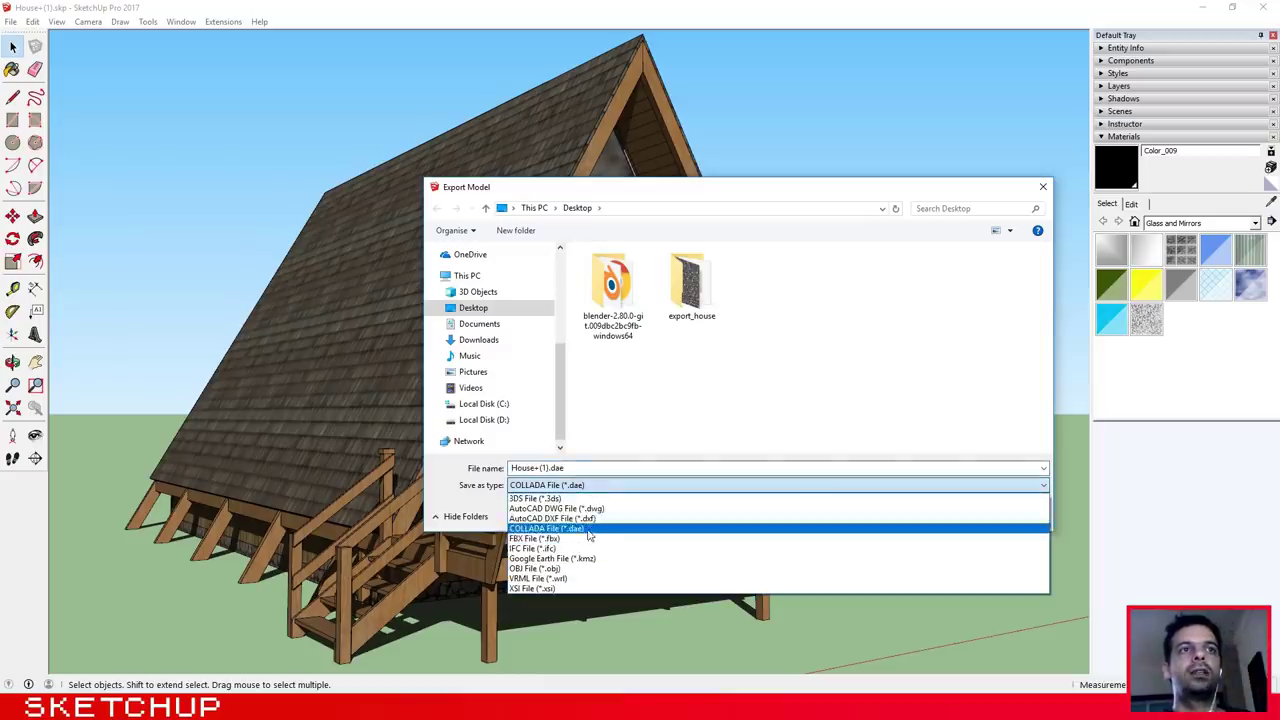
click(546, 528)
Name the file export_house_collada and export it to the Desktop
click(545, 468)
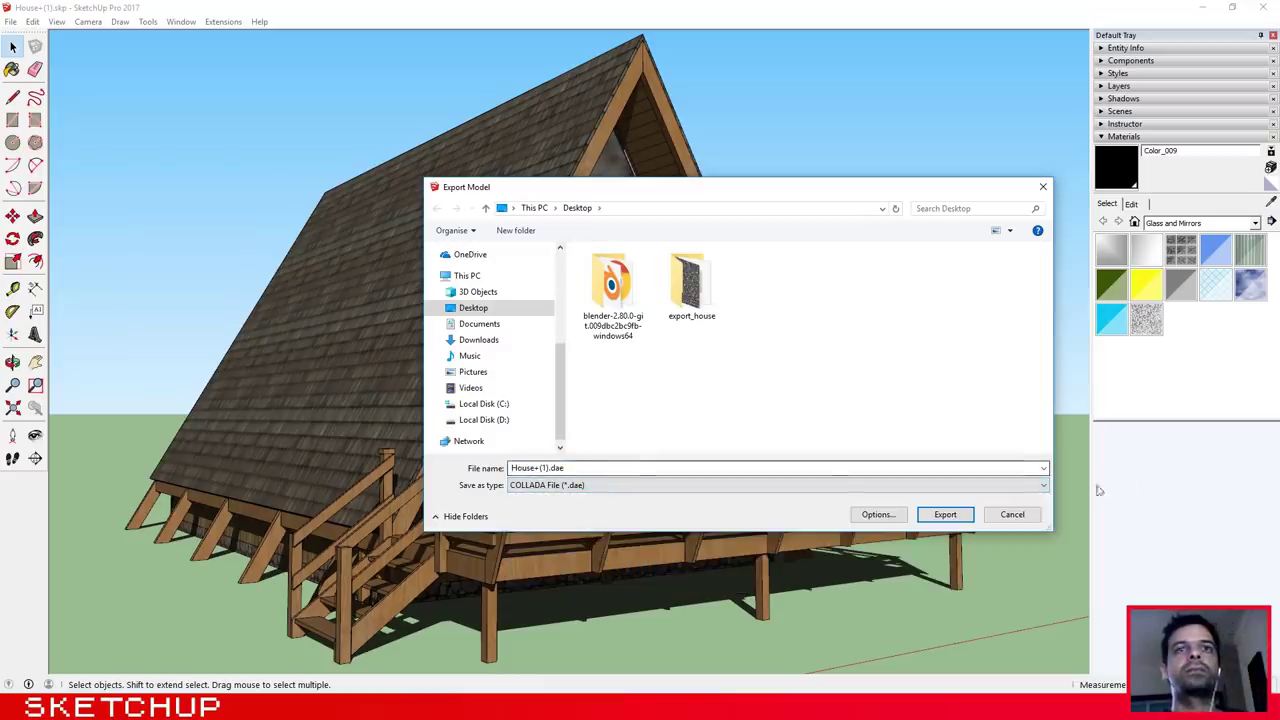
double_click(612, 468)
text(export_)
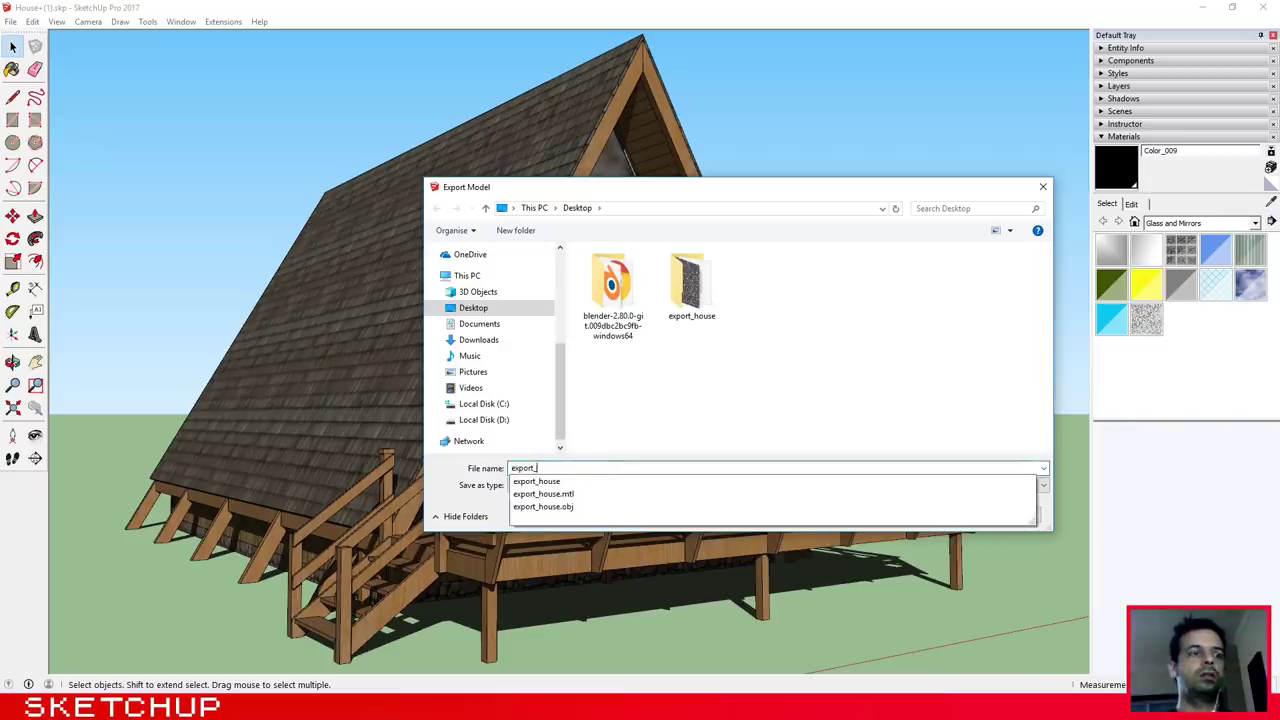
text(house_co)
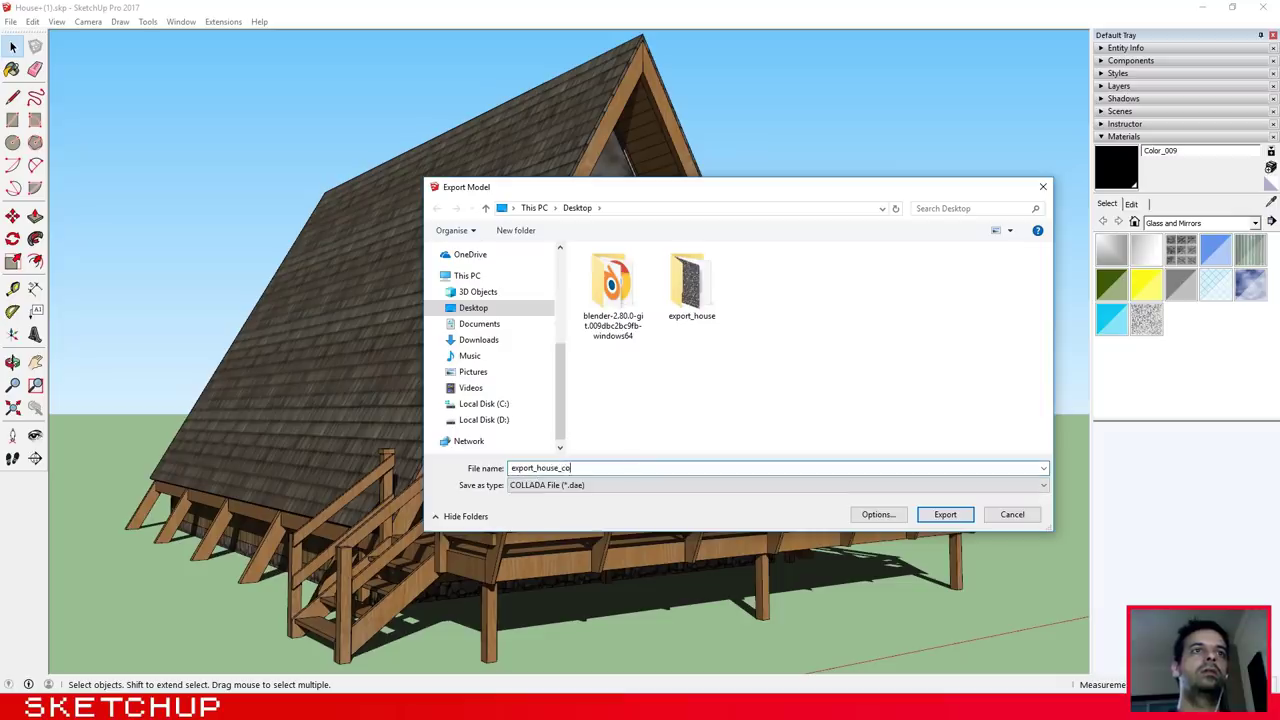
text(llada)
key(Return)
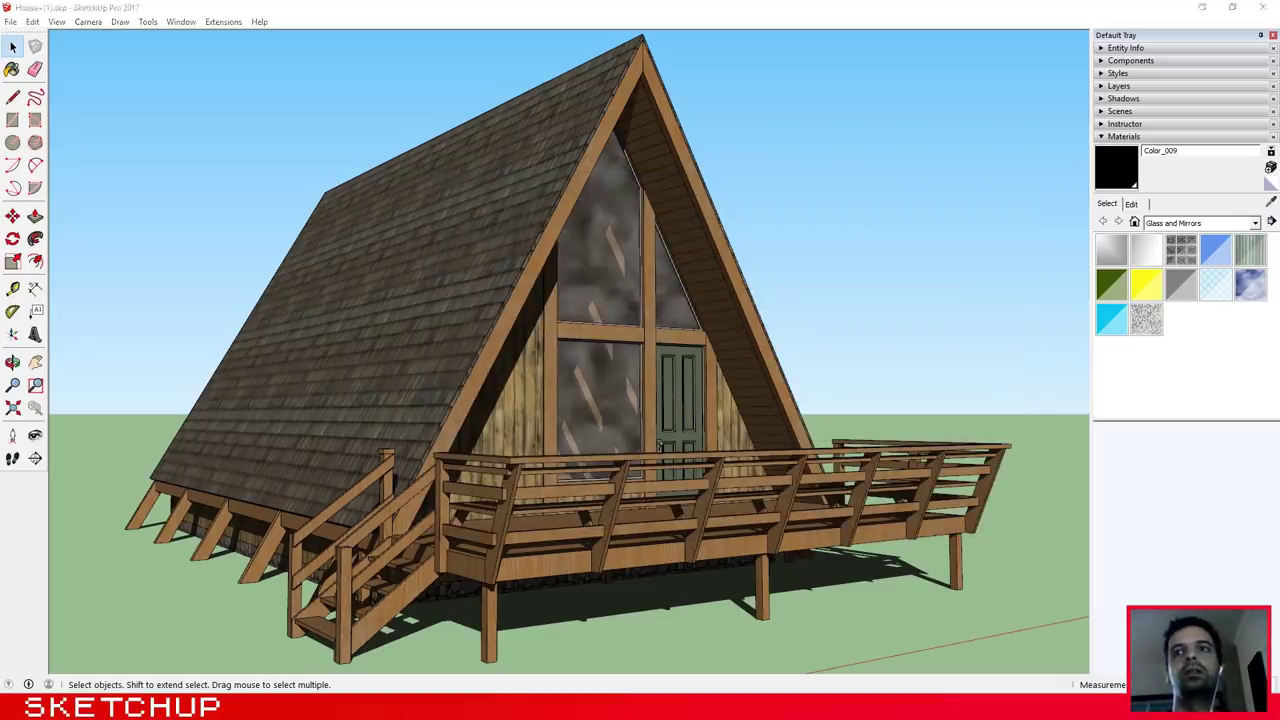
Show the desktop and examine the export_house_collada folder and the exported DAE file
click(1278, 718)
click(25, 95)
click(183, 120)
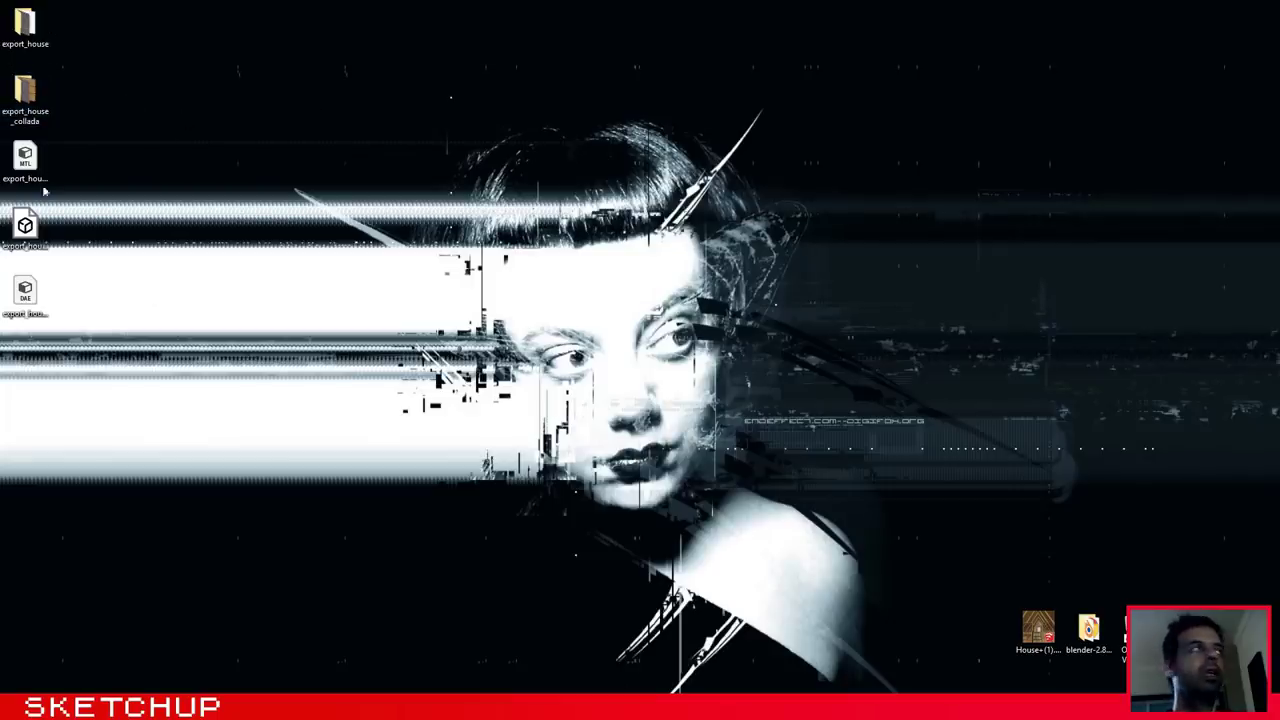
Open the export_house_collada folder on the Desktop, examine the exported texture files, and close the file window
click(25, 95)
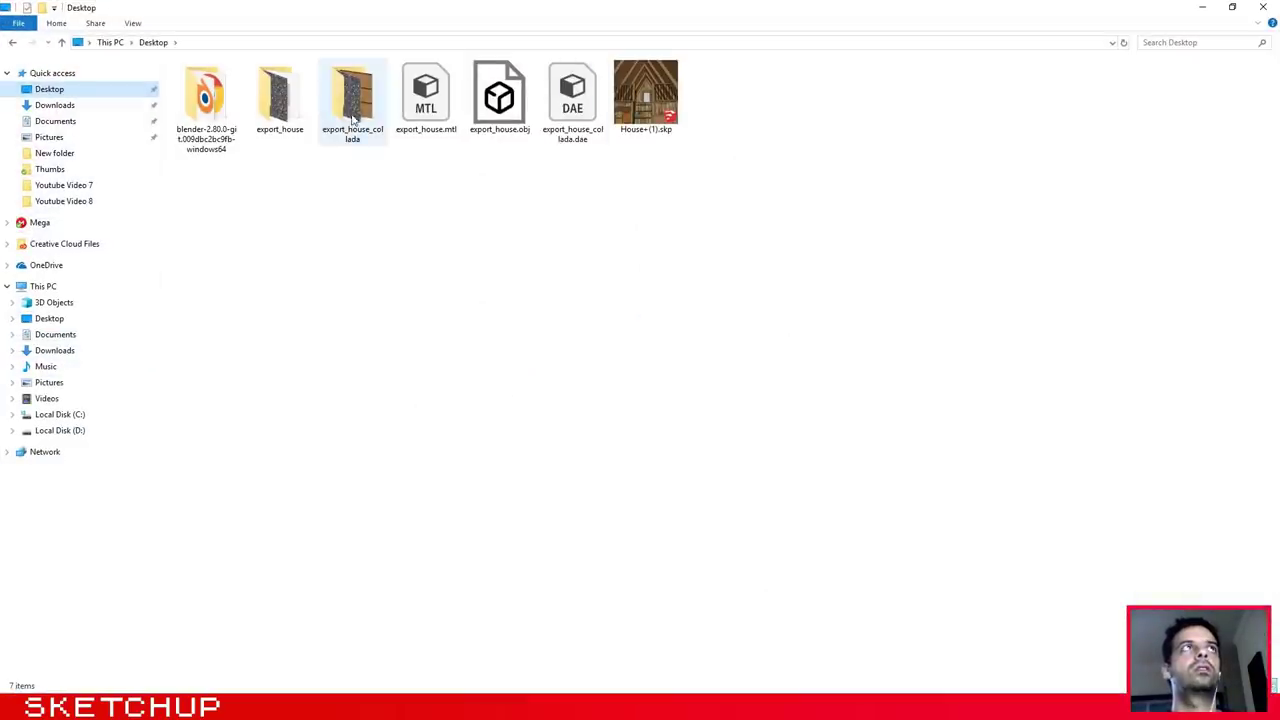
double_click(350, 120)
click(1260, 7)
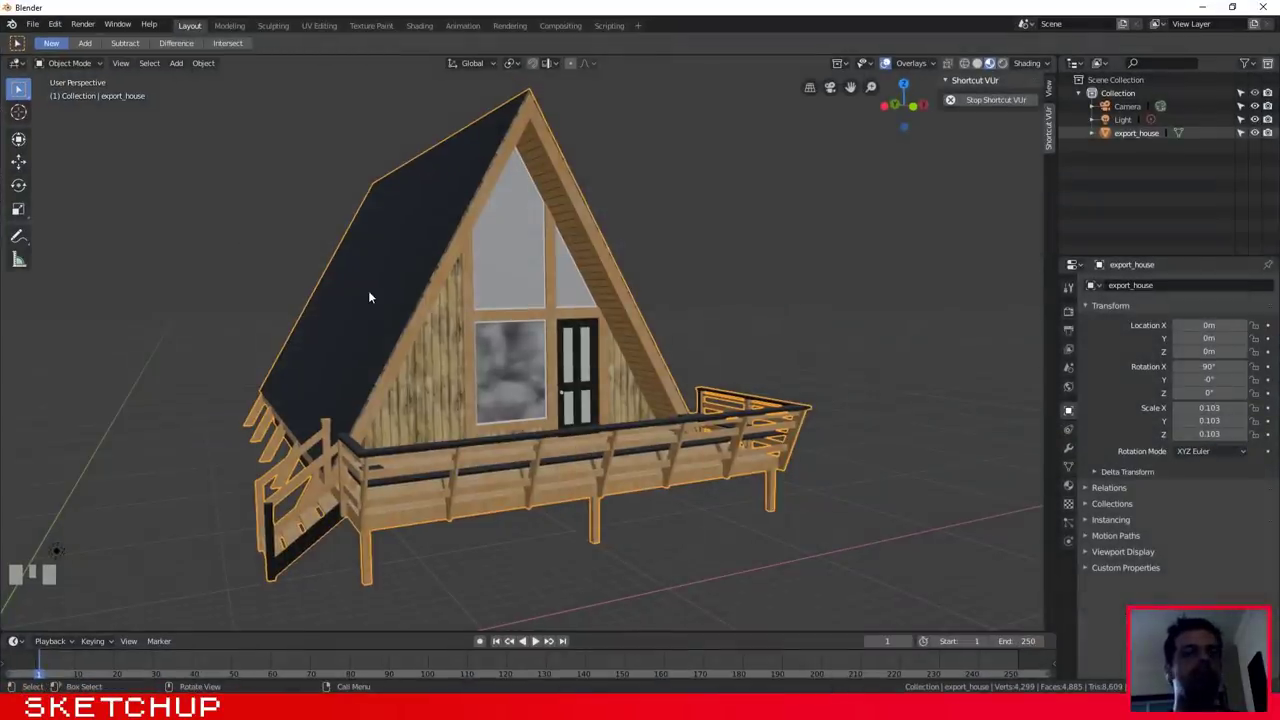
Switch to Blender and delete the export_house object from the scene
key(Delete)
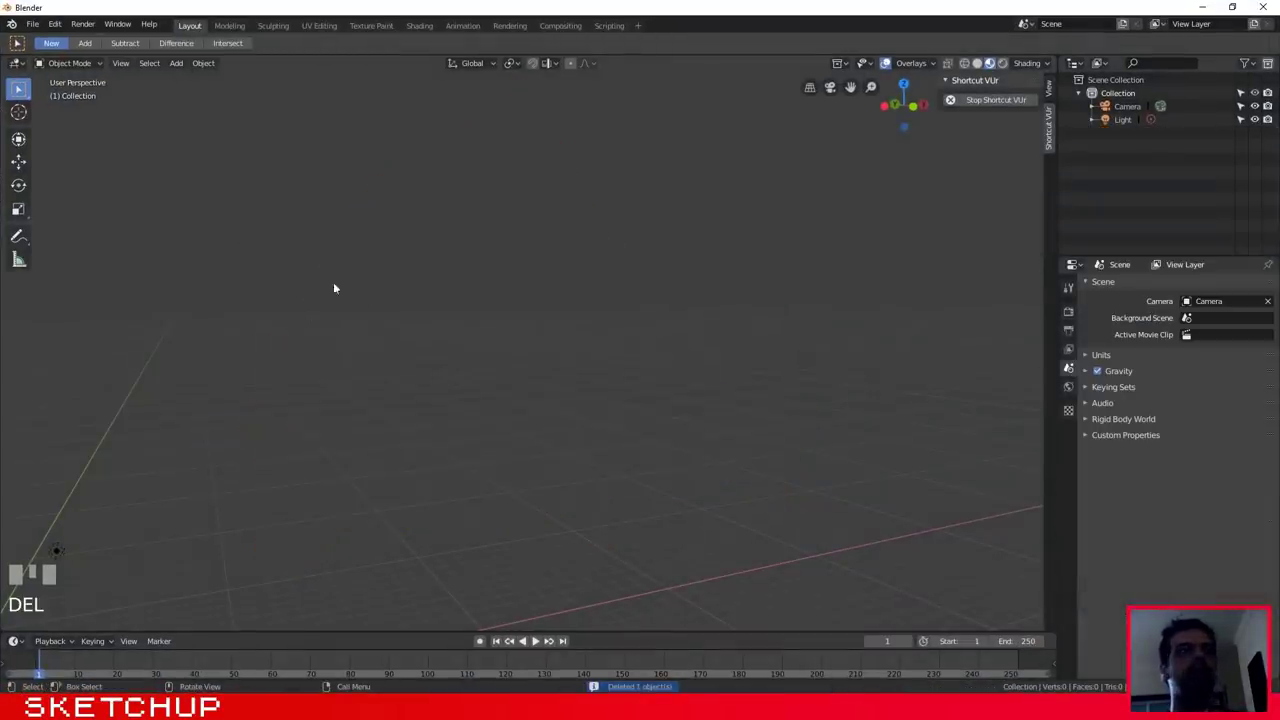
scroll(400, 430, down, 3)
scroll(417, 436, up, 3)
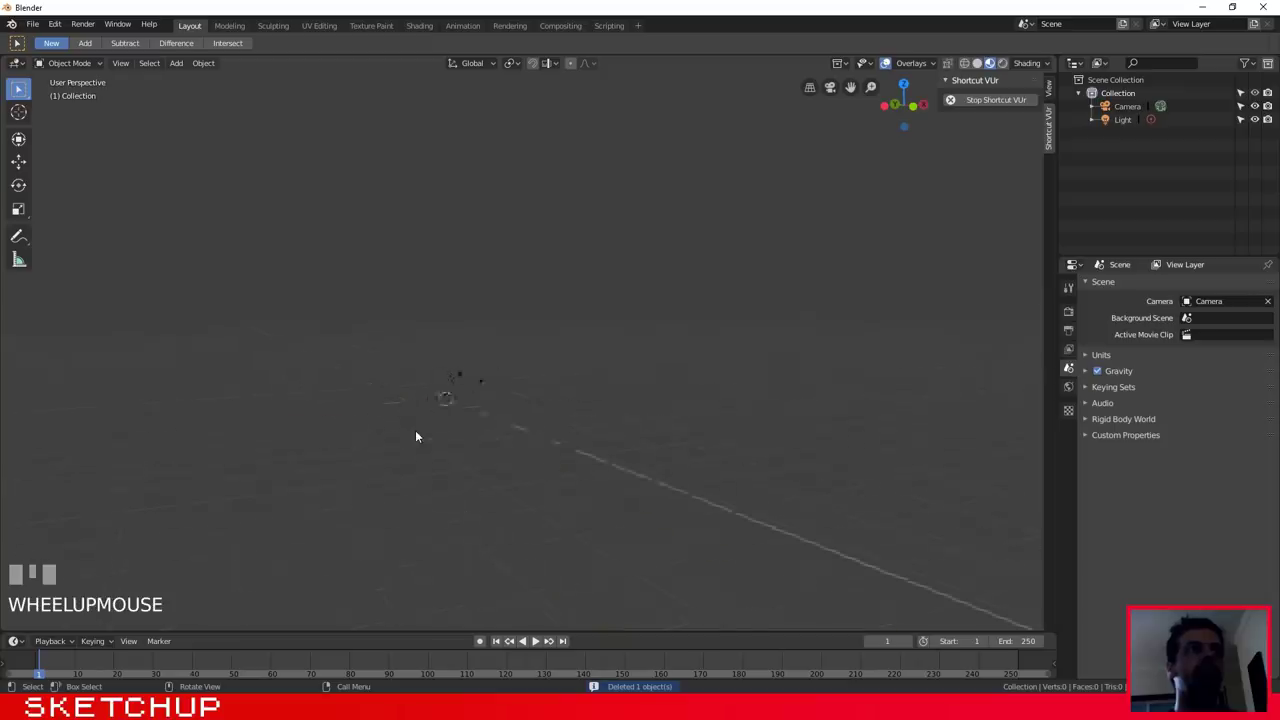
Import the Collada file export_house_collada.dae from the Desktop
click(32, 24)
mouse_move(86, 268)
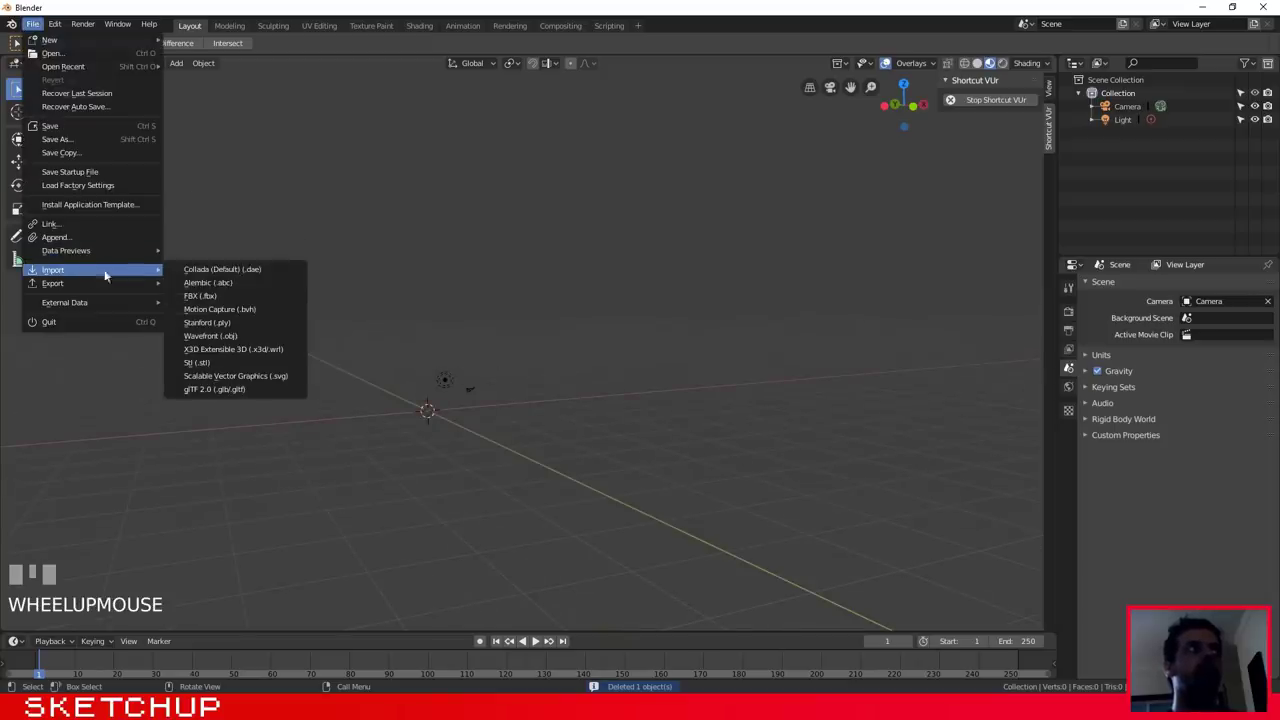
click(258, 270)
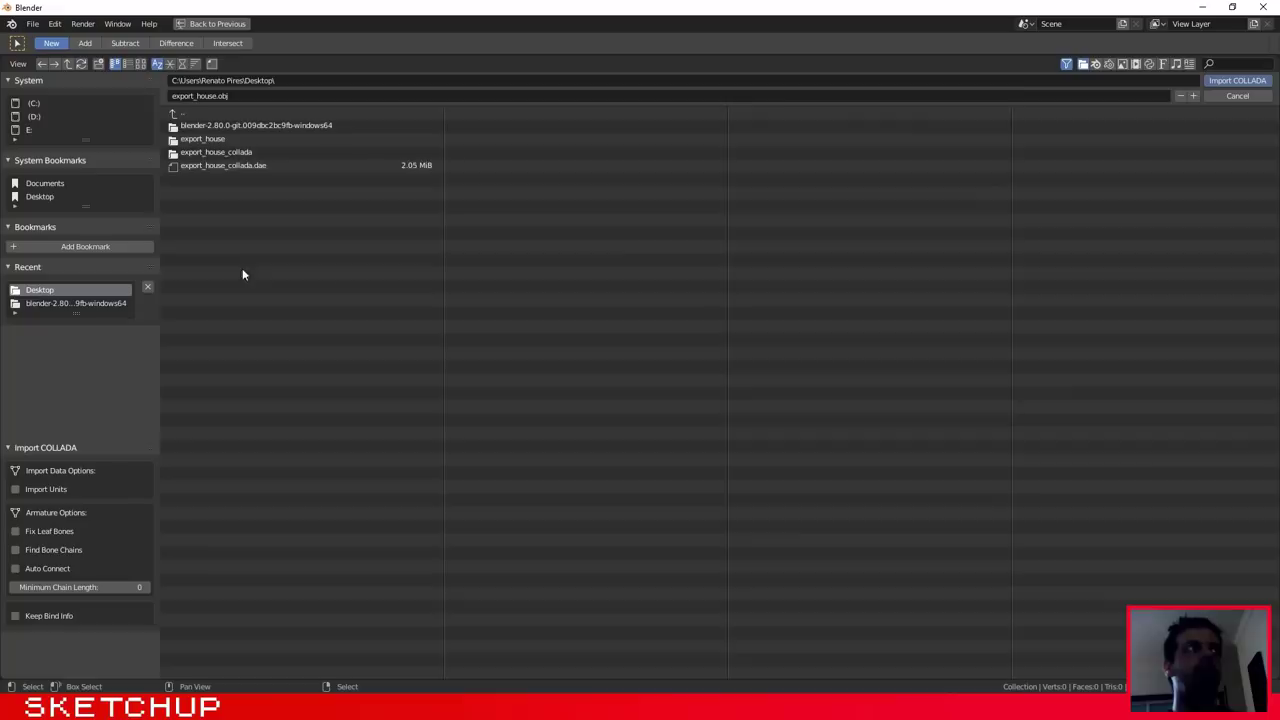
click(220, 166)
click(1237, 80)
Examine the imported house from the front and check the separate objects by selecting the deck and frame, door and window glass parts
scroll(423, 398, up, 2)
scroll(423, 398, up, 3)
scroll(376, 415, down, 1)
shift+middle_drag(376, 415, 569, 336)
scroll(517, 372, up, 3)
scroll(517, 372, up, 2)
click(651, 451)
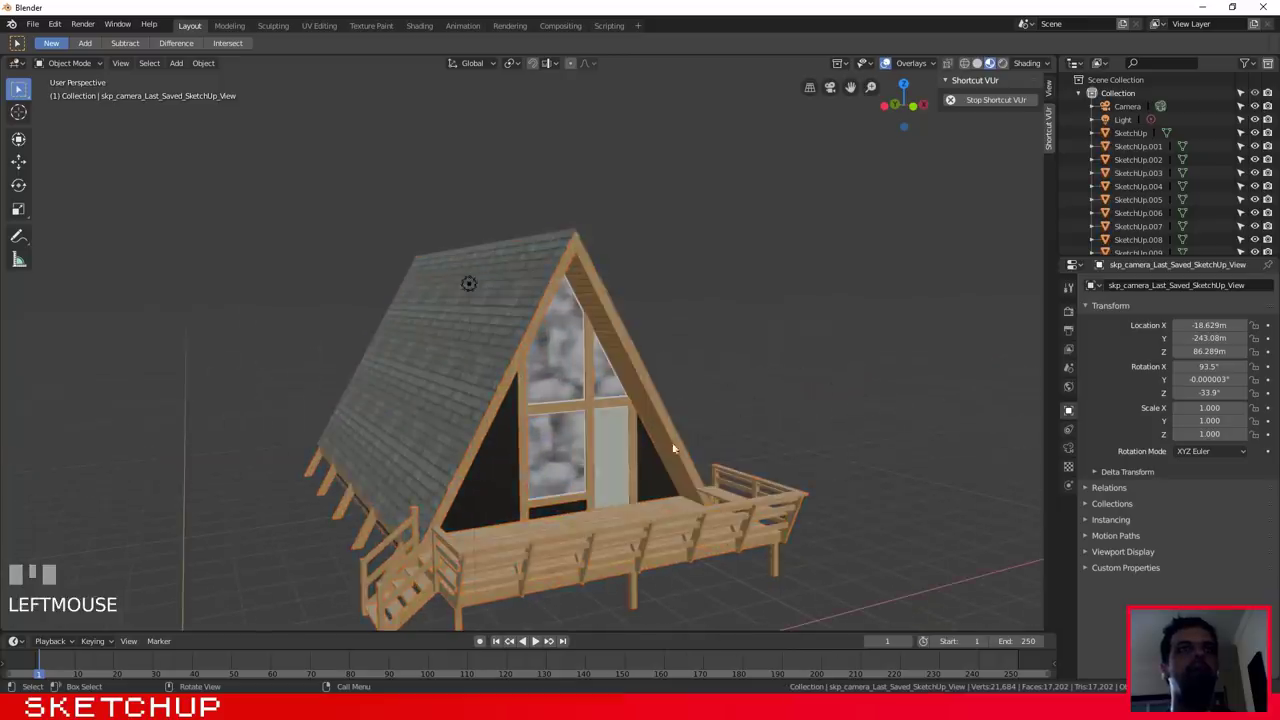
shift+middle_drag(651, 451, 633, 416)
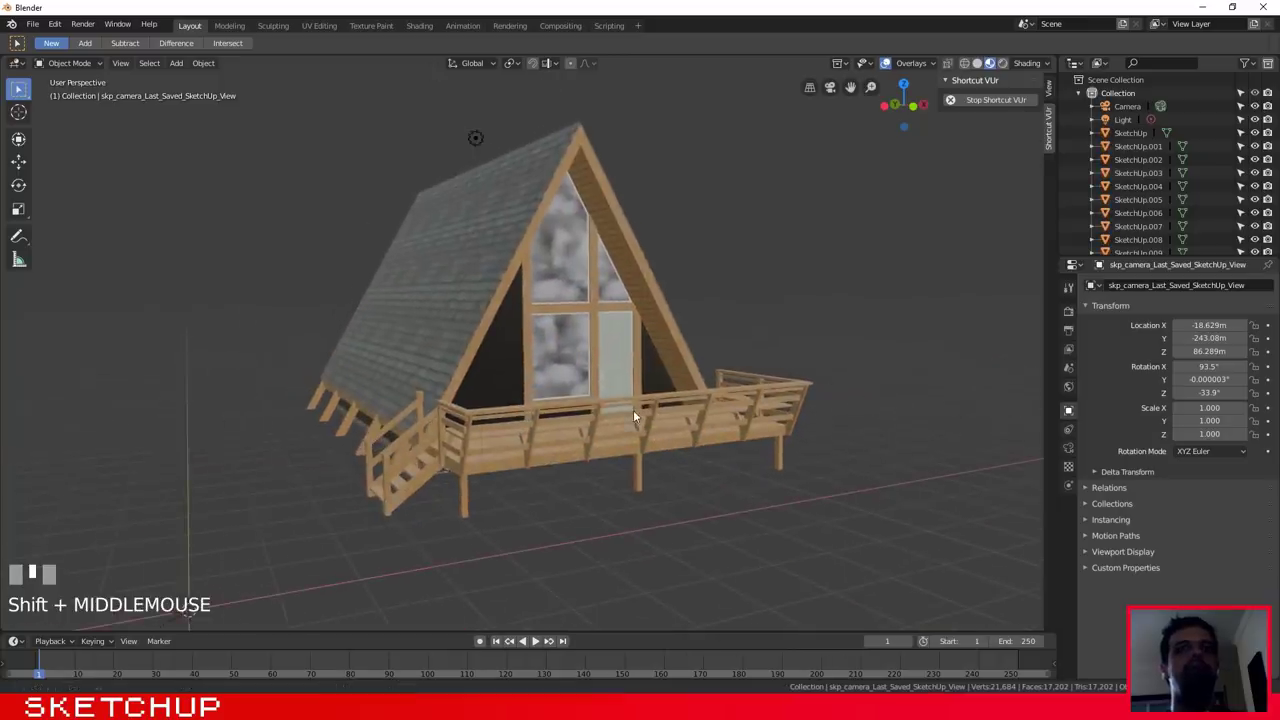
click(531, 421)
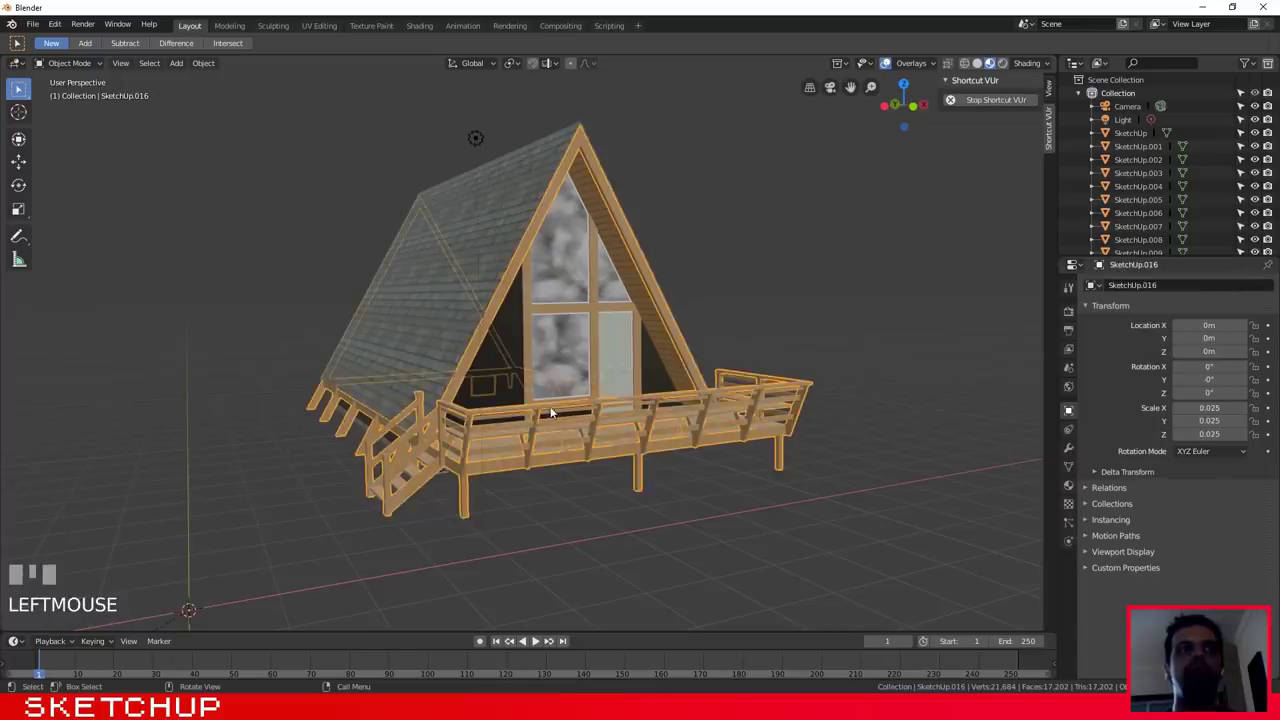
click(663, 353)
click(608, 342)
click(610, 339)
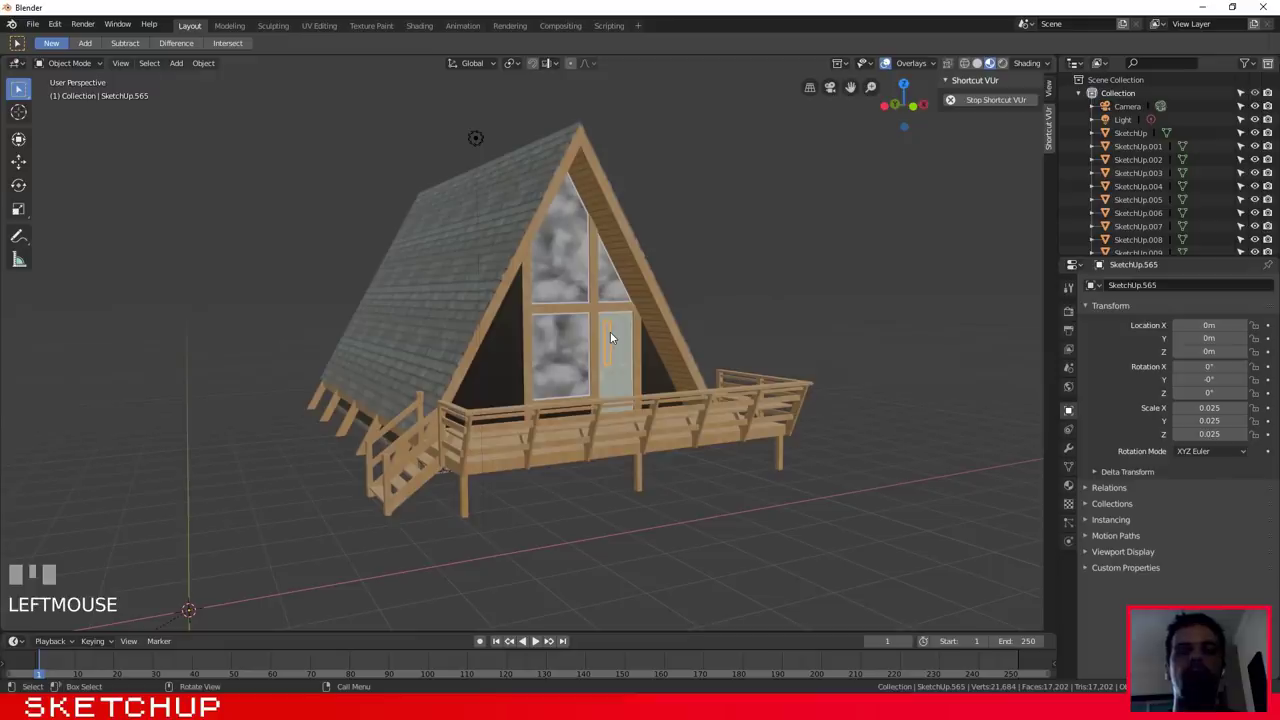
click(550, 363)
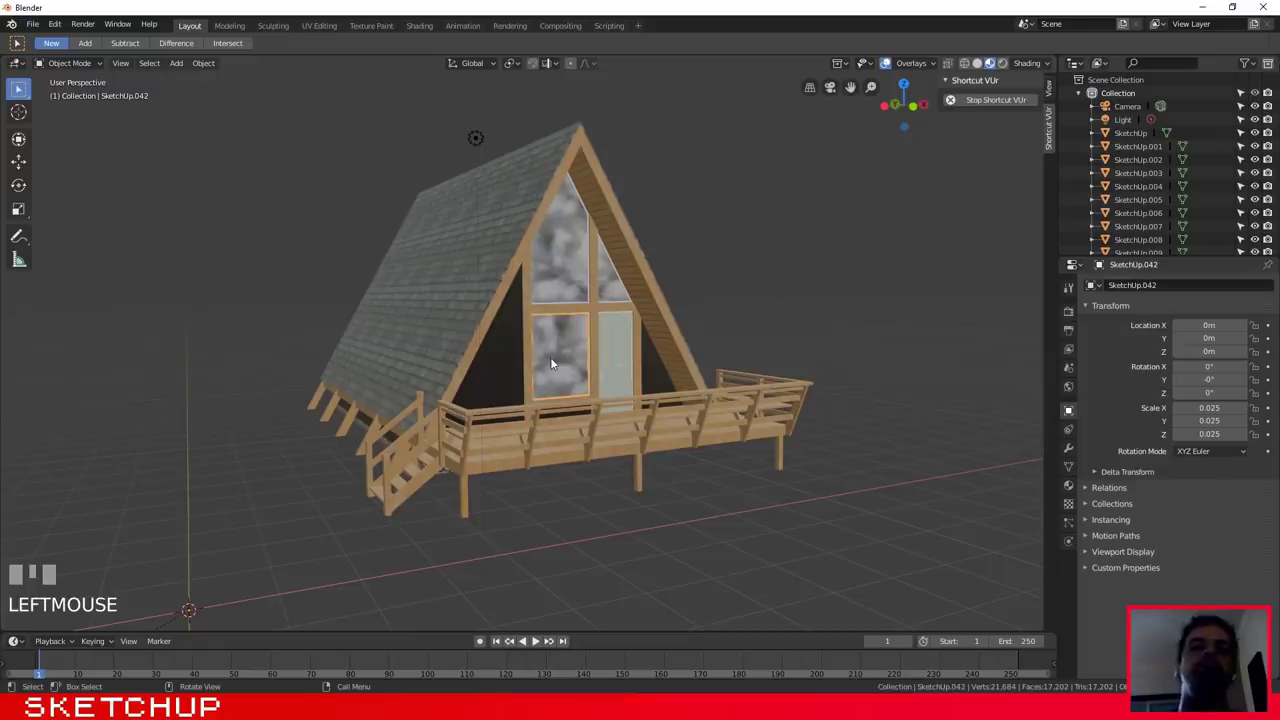